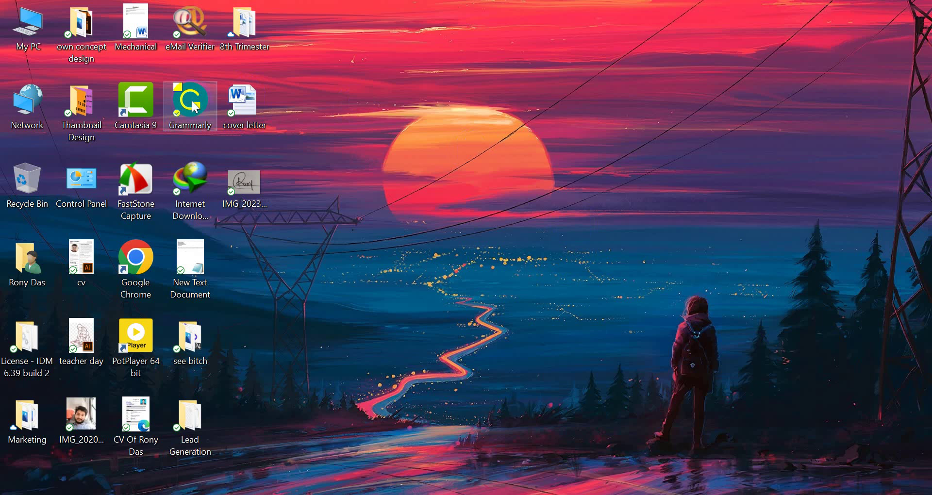
- Open the 'cover letter' document from the desktop in Word
double_click(242, 101)
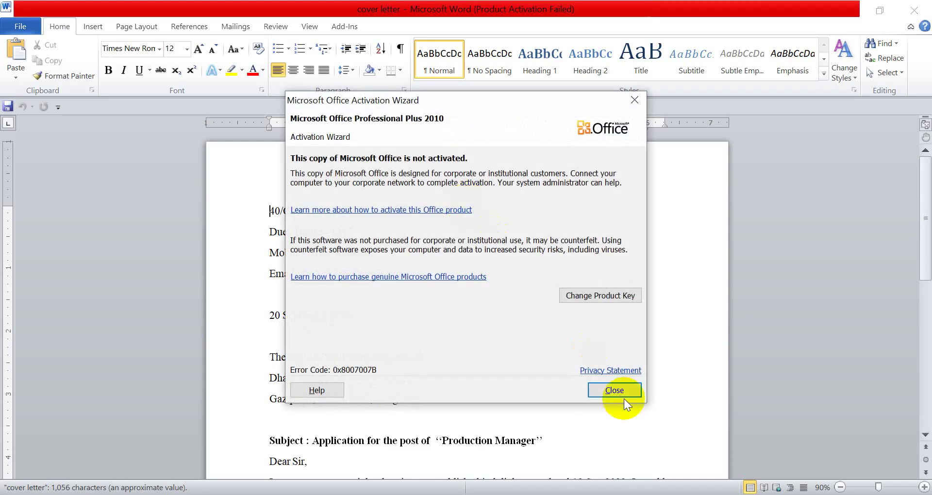
- Close the Office Activation Wizard and scroll through the one-page, 195-word letter
click(624, 397)
scroll(417, 392, down, 2)
scroll(419, 391, down, 1)
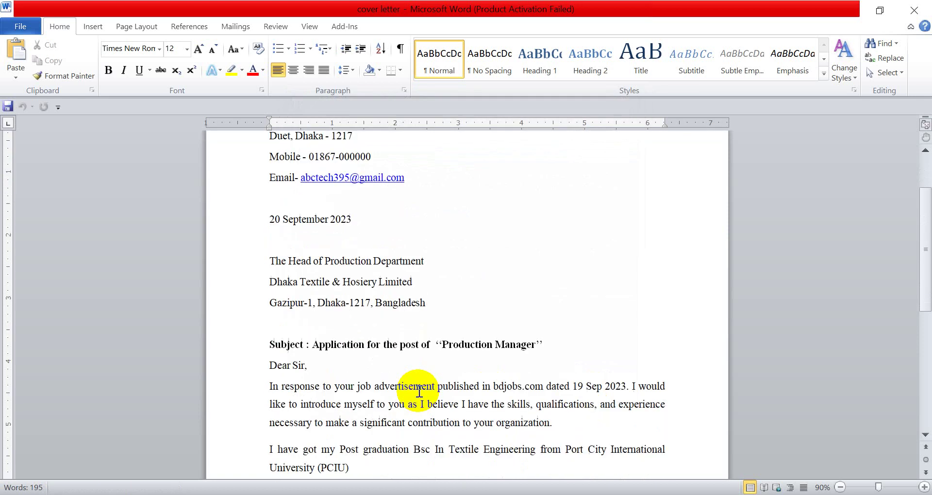
scroll(419, 392, up, 1)
scroll(418, 392, up, 2)
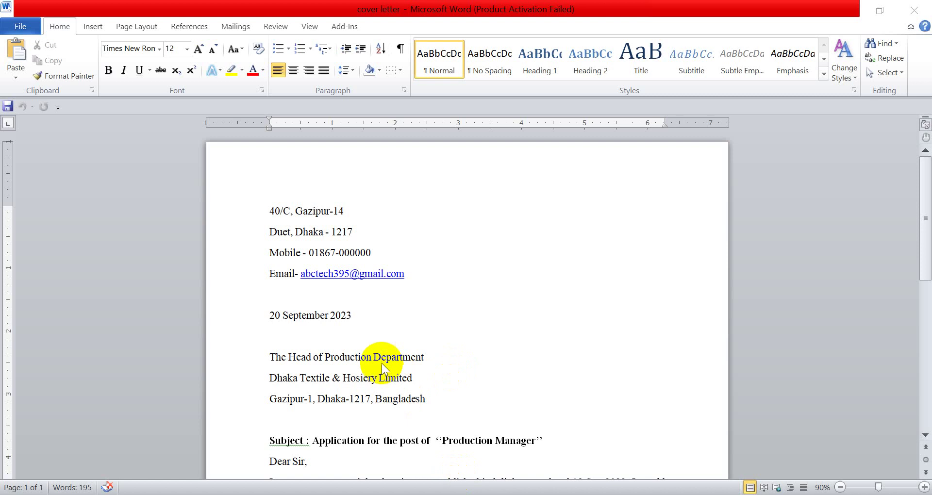
scroll(360, 363, down, 3)
scroll(360, 369, down, 2)
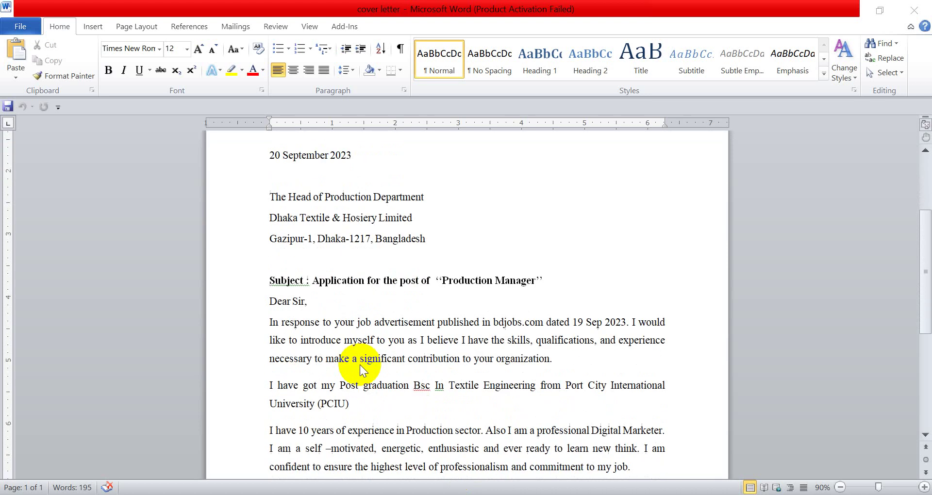
scroll(360, 369, down, 2)
scroll(354, 416, down, 3)
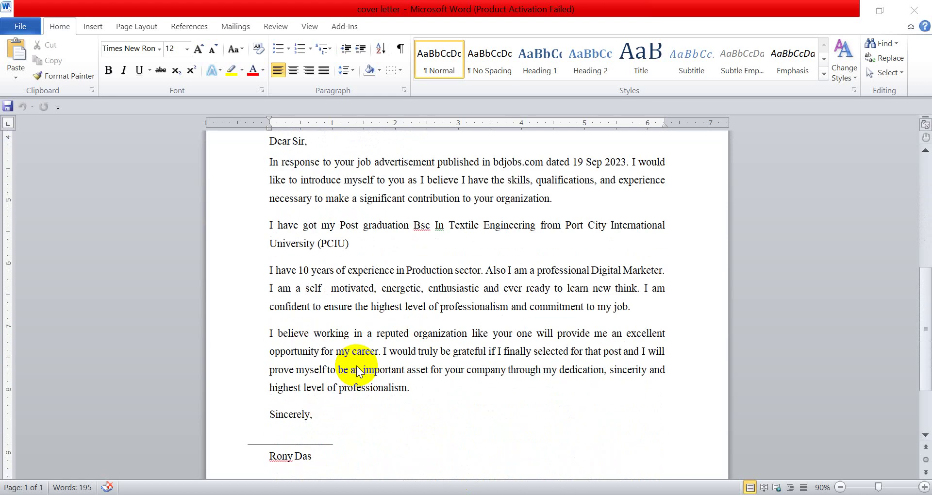
scroll(302, 386, up, 3)
scroll(362, 364, up, 3)
scroll(362, 364, up, 3)
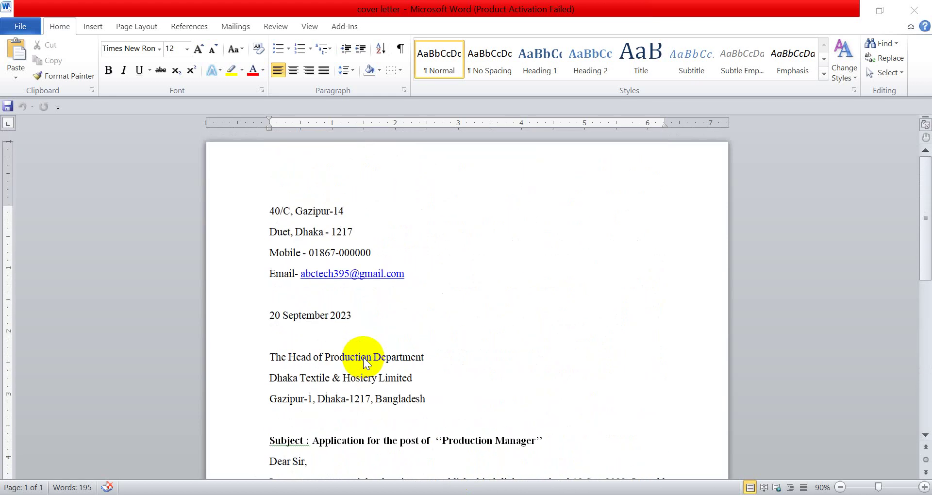
- Put the cursor at the start of the date line and bring up the Page Layout tools
click(359, 313)
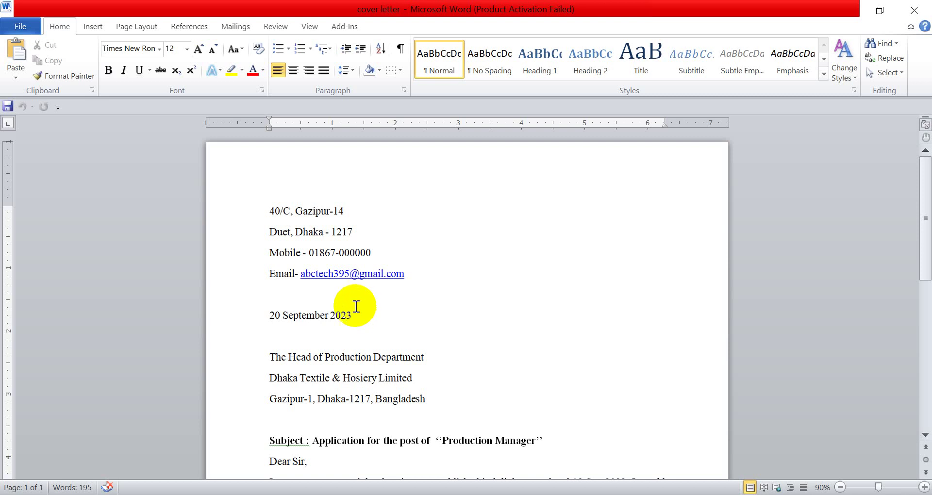
click(266, 316)
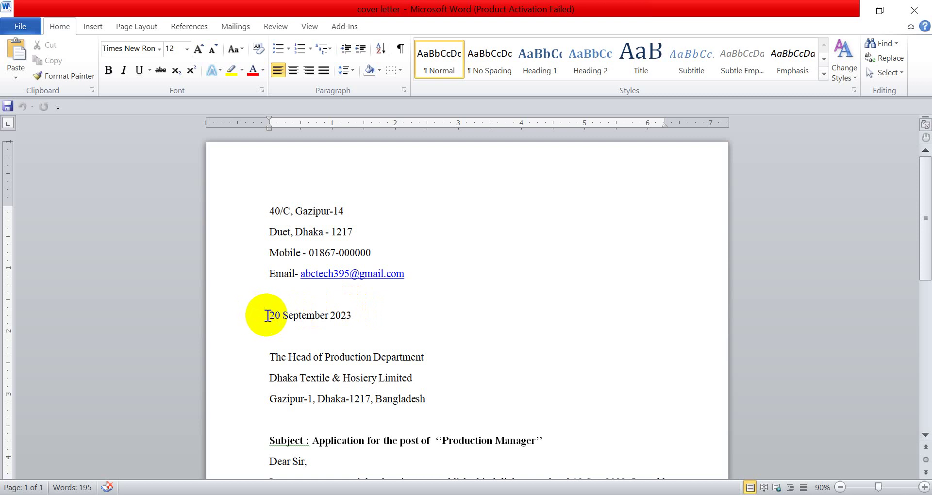
click(267, 315)
click(152, 27)
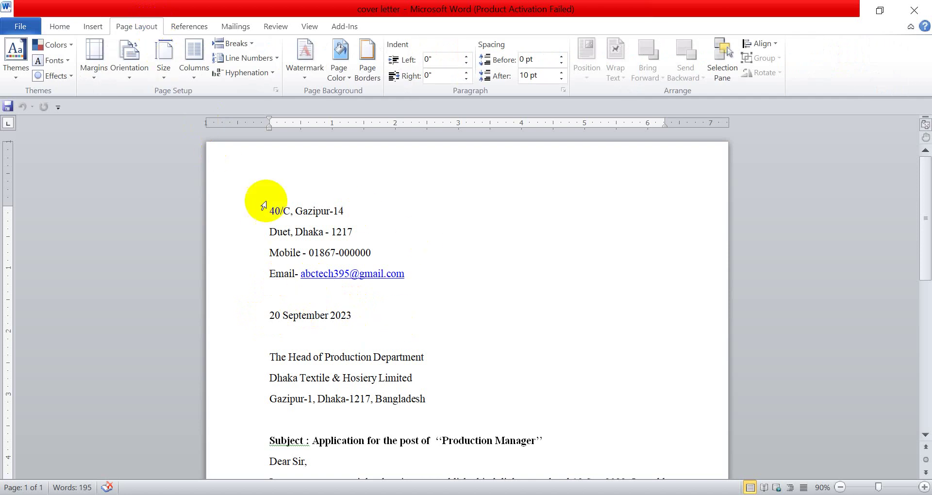
click(57, 26)
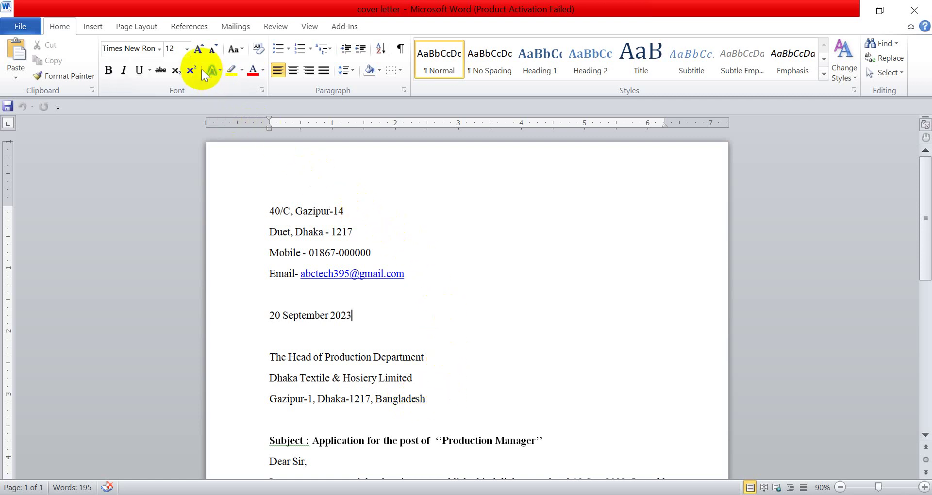
click(160, 29)
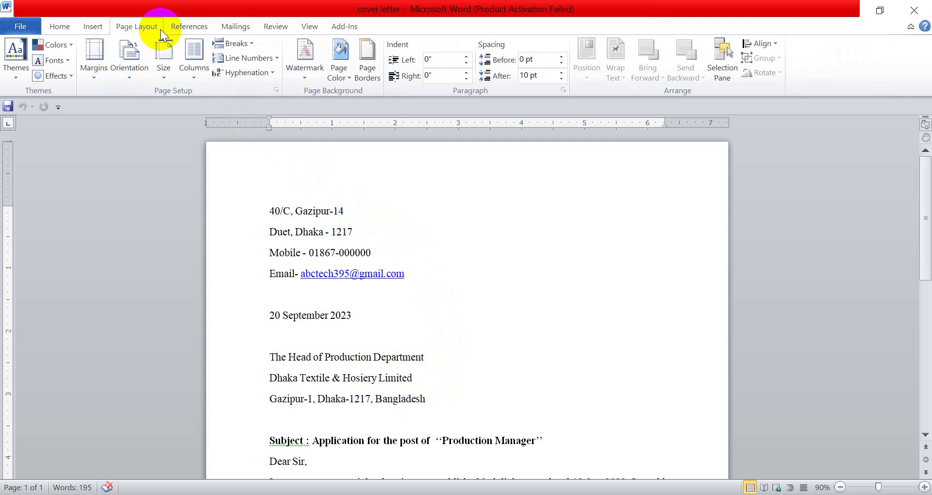
- Set the paper size to A4 (8.27" x 11.69") and select the four sender address lines
click(164, 51)
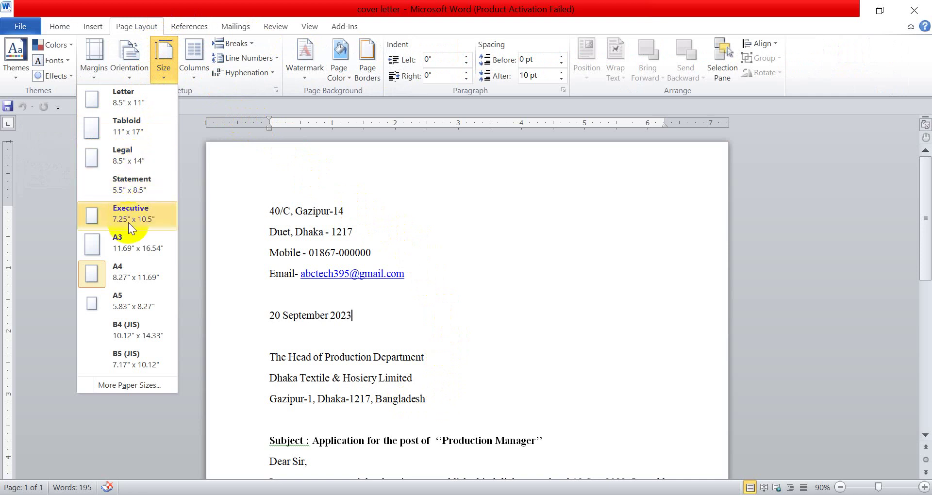
click(133, 279)
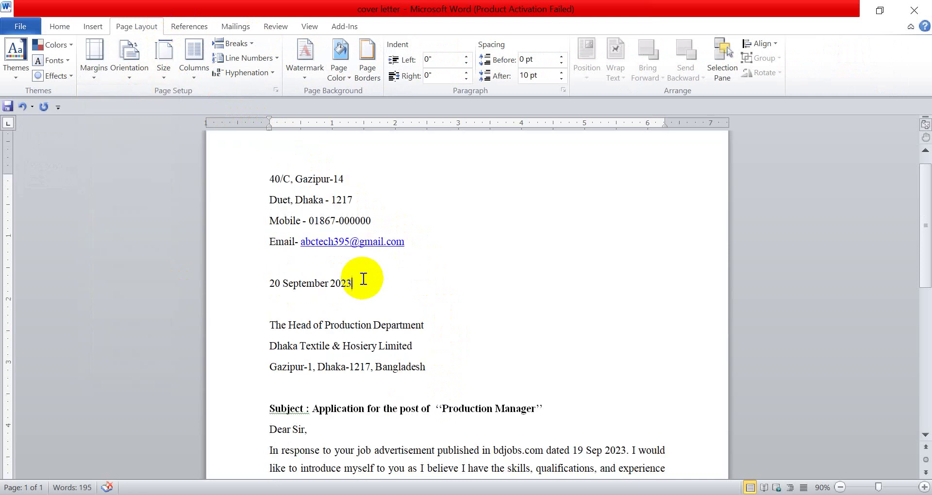
scroll(364, 278, down, 1)
scroll(364, 279, up, 2)
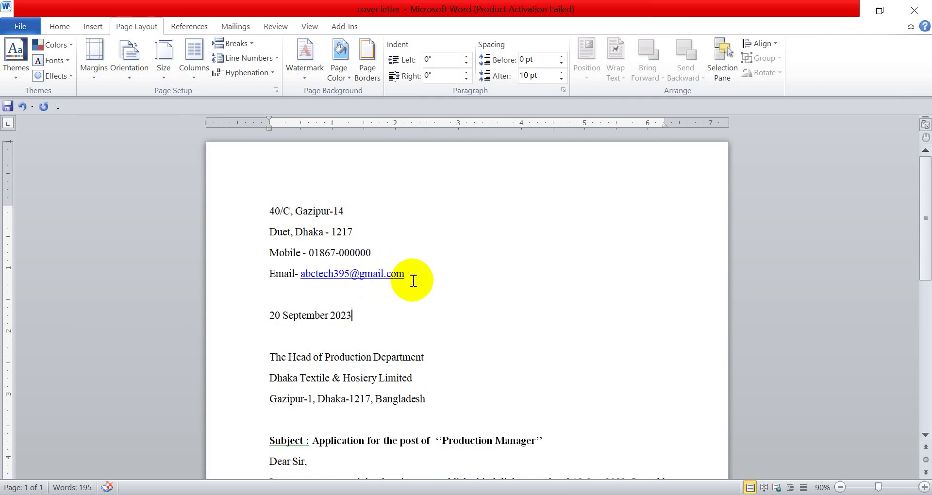
drag(414, 279, 272, 207)
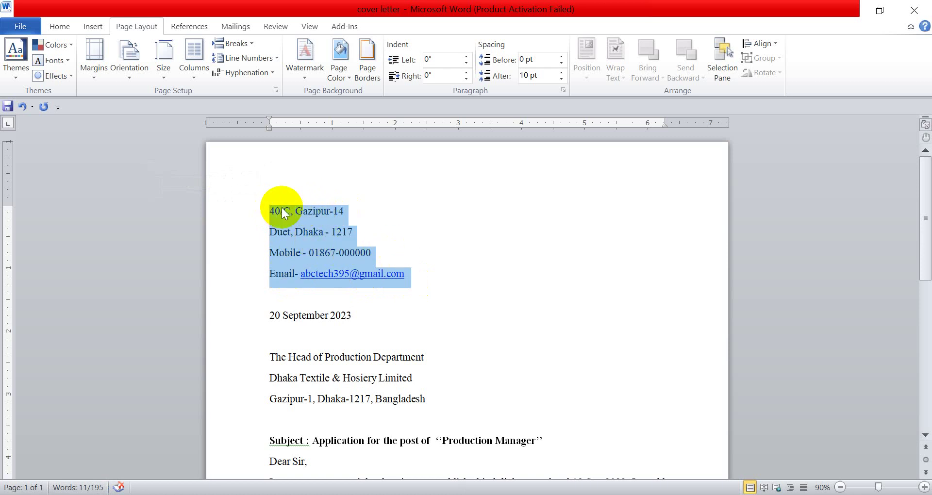
- Delete the typed '20 September 2023' line above the recipient address
click(305, 227)
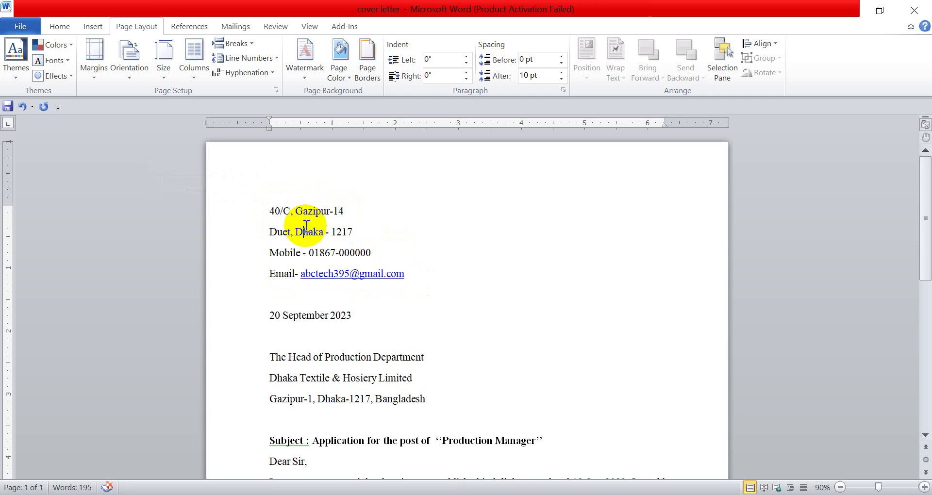
click(414, 275)
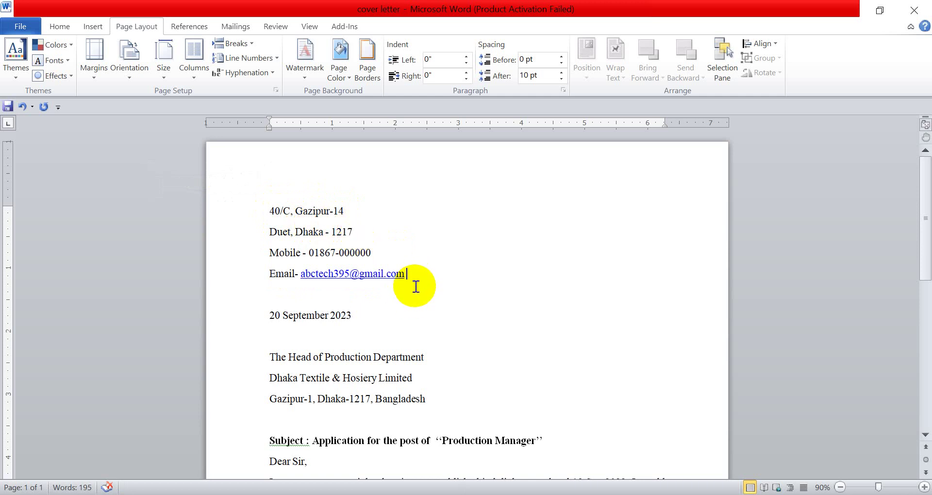
scroll(416, 291, down, 2)
drag(383, 253, 239, 248)
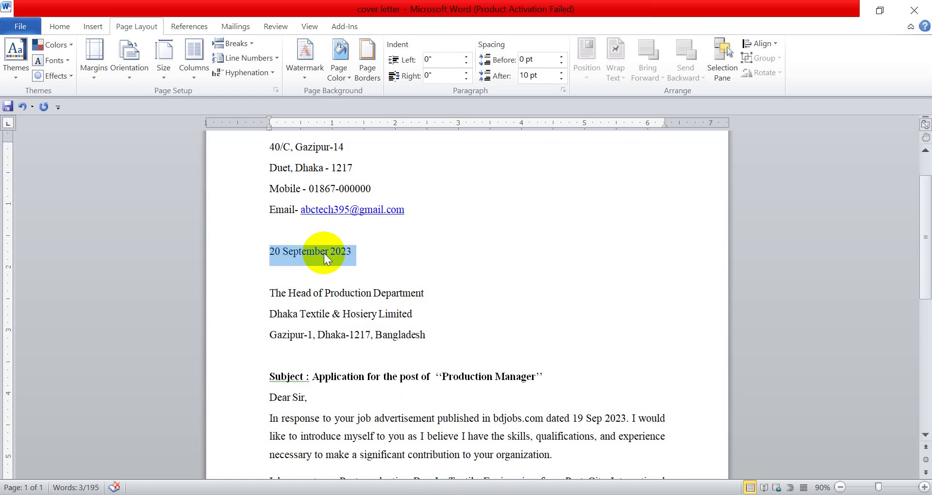
key(Delete)
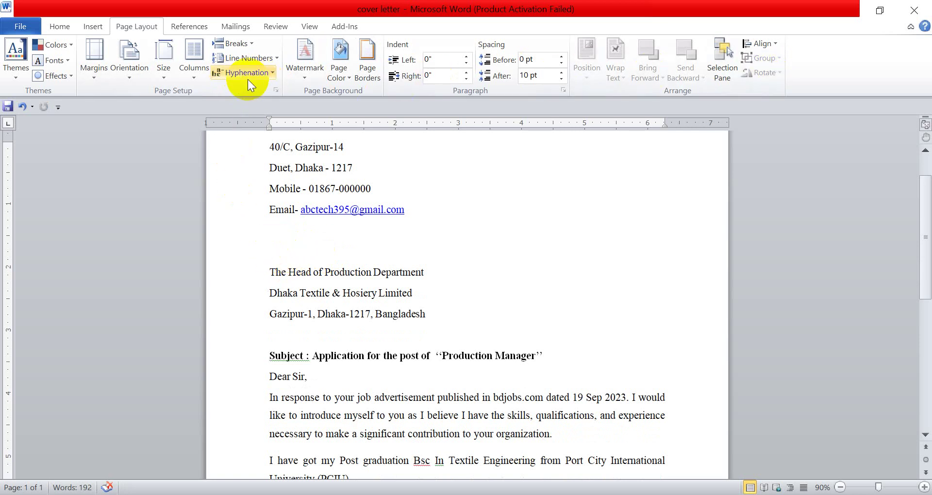
- Insert an auto-updating date field in the '20 September 2023' format
click(99, 27)
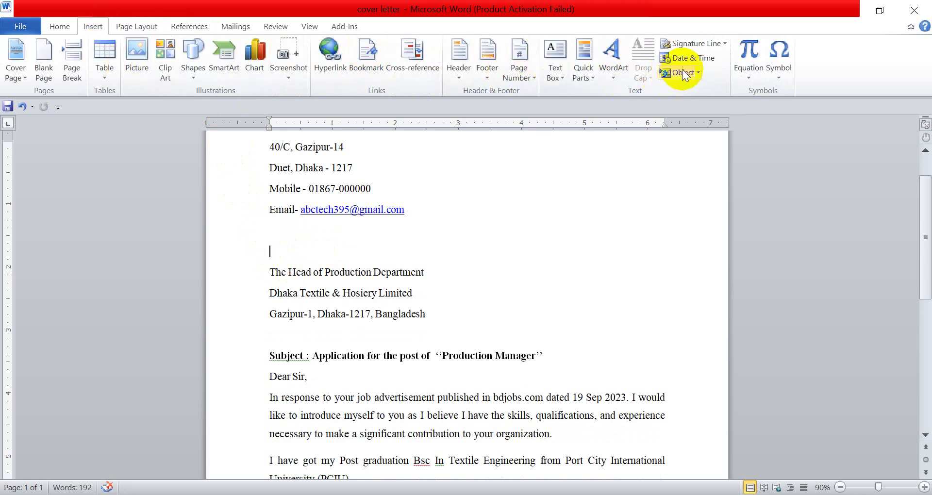
click(695, 62)
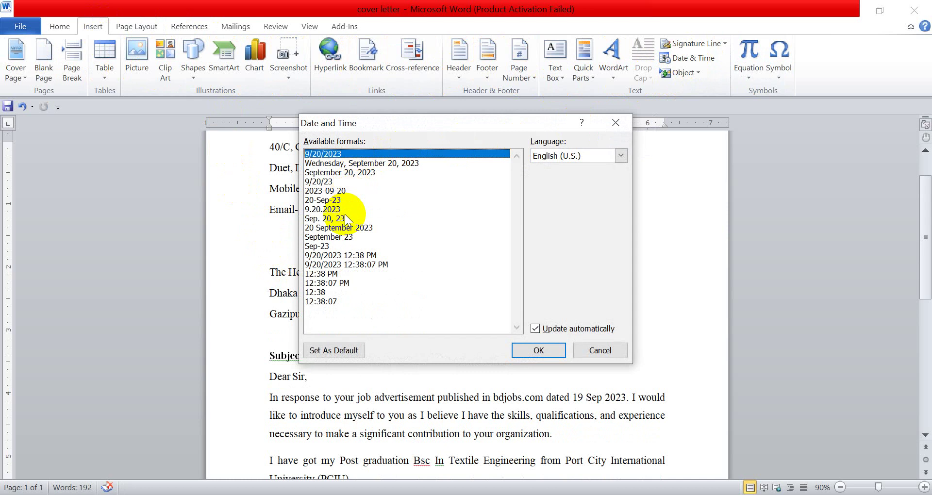
click(334, 228)
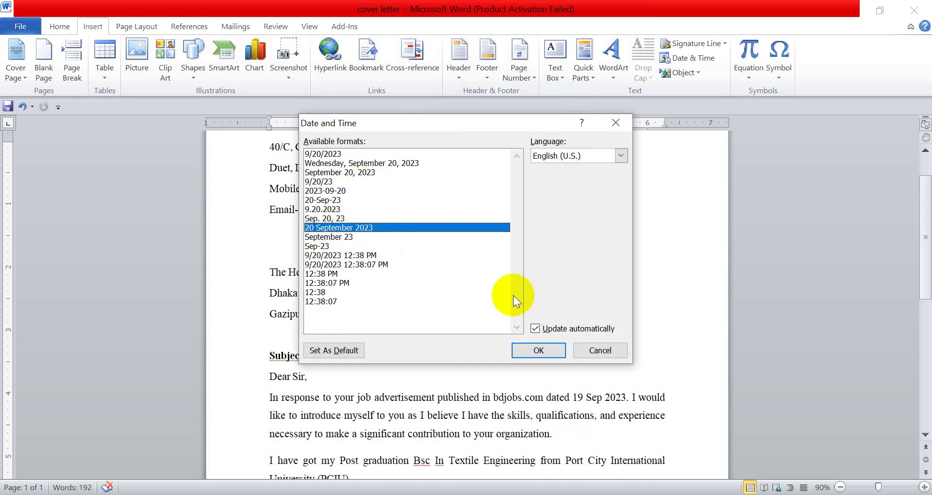
click(564, 333)
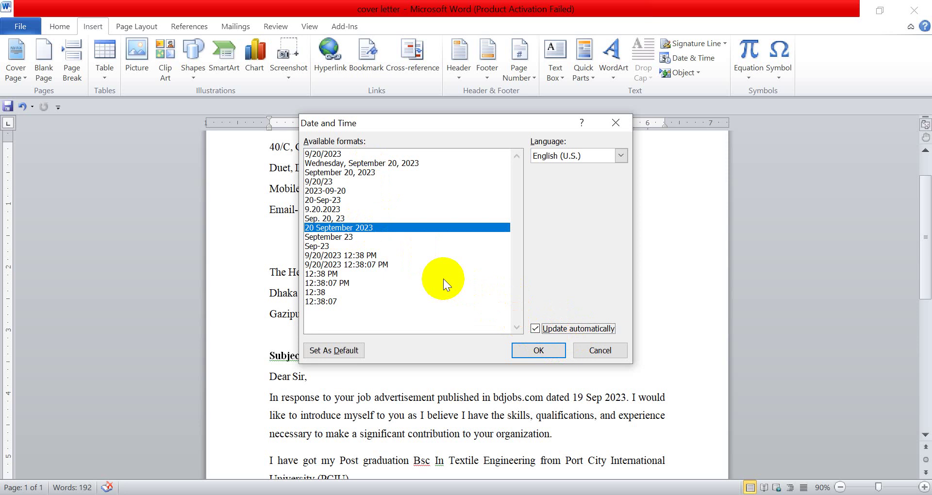
click(543, 351)
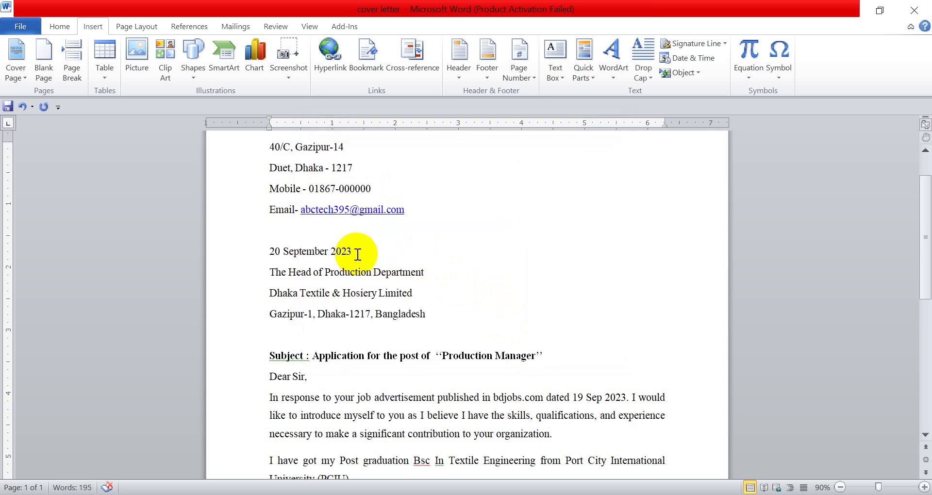
drag(355, 252, 262, 251)
click(408, 257)
drag(354, 251, 264, 253)
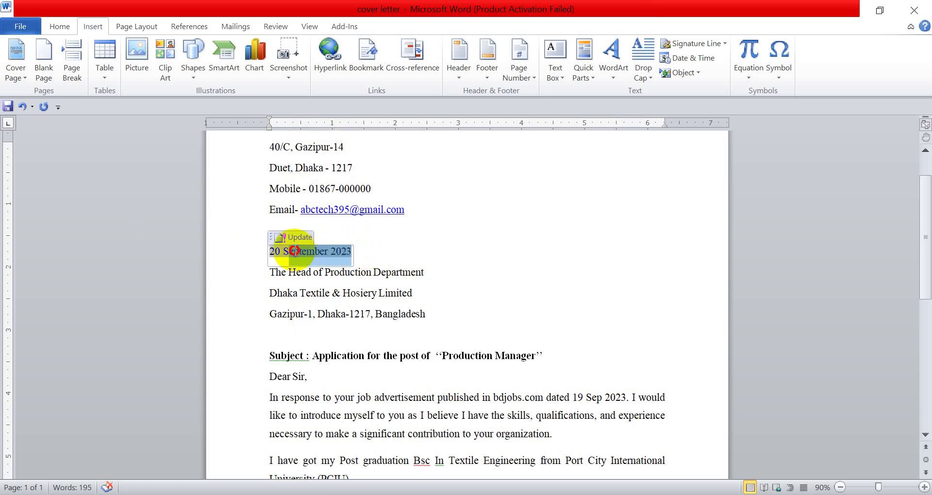
click(395, 267)
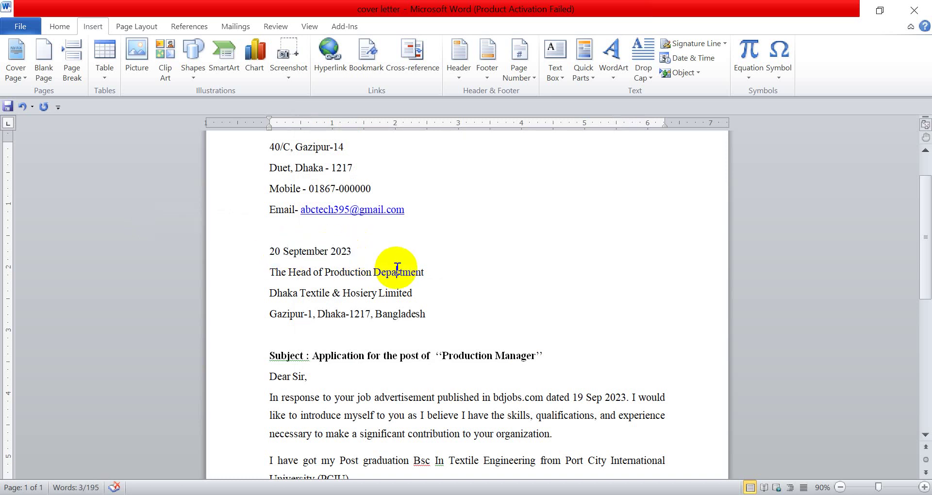
scroll(399, 268, down, 1)
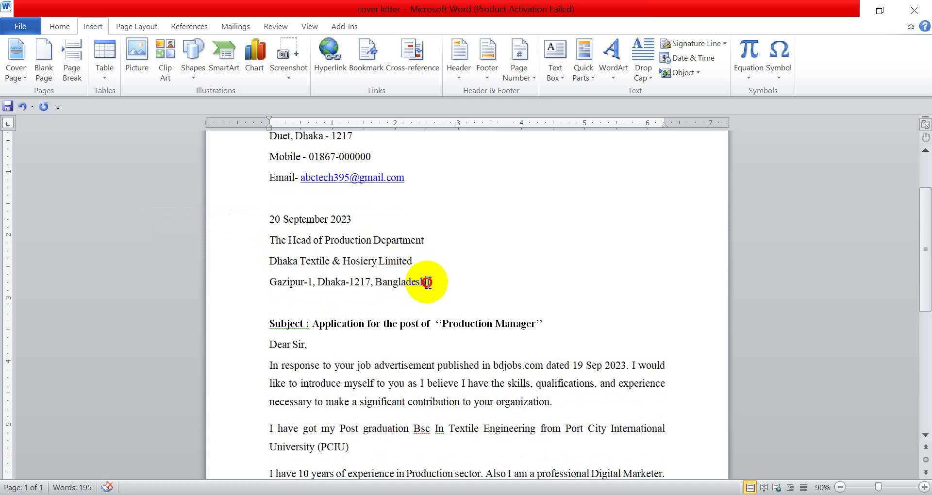
drag(429, 281, 267, 242)
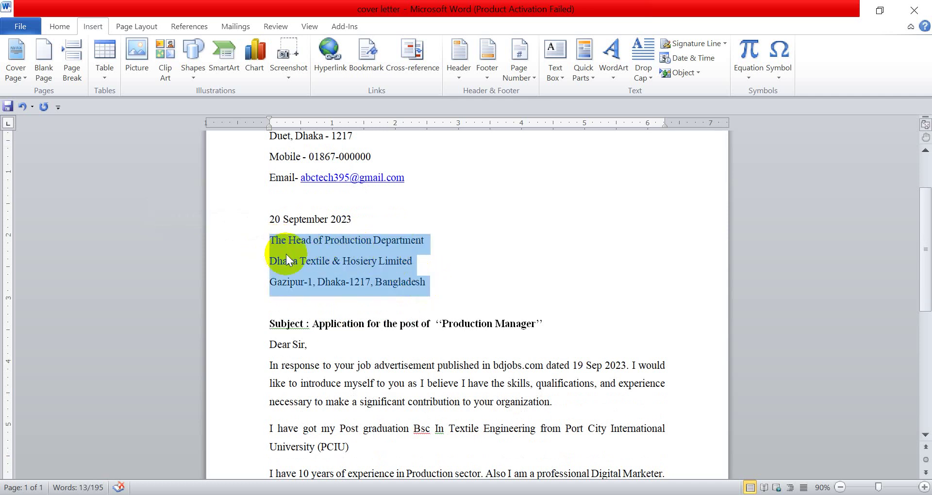
click(321, 257)
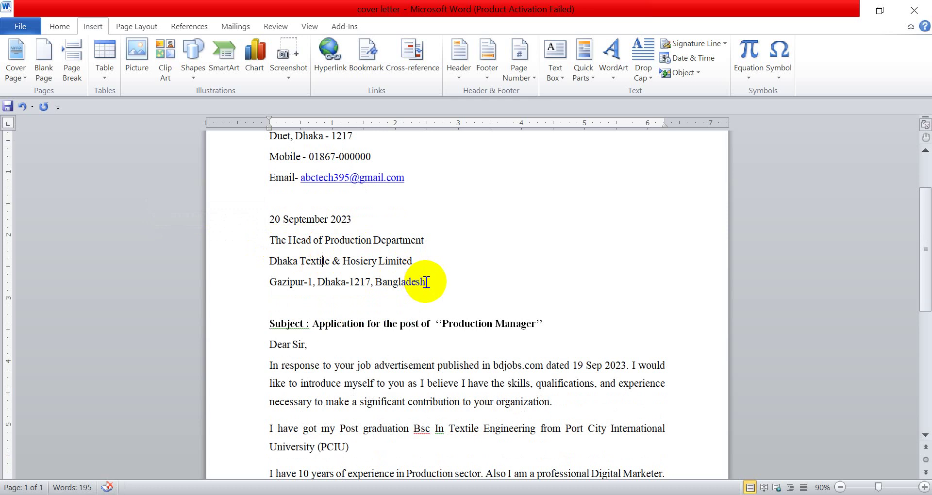
drag(427, 282, 273, 245)
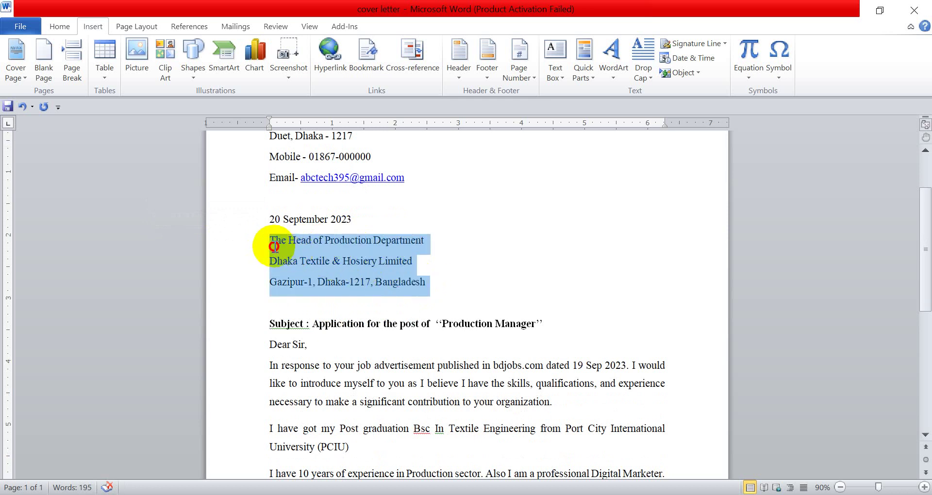
click(323, 257)
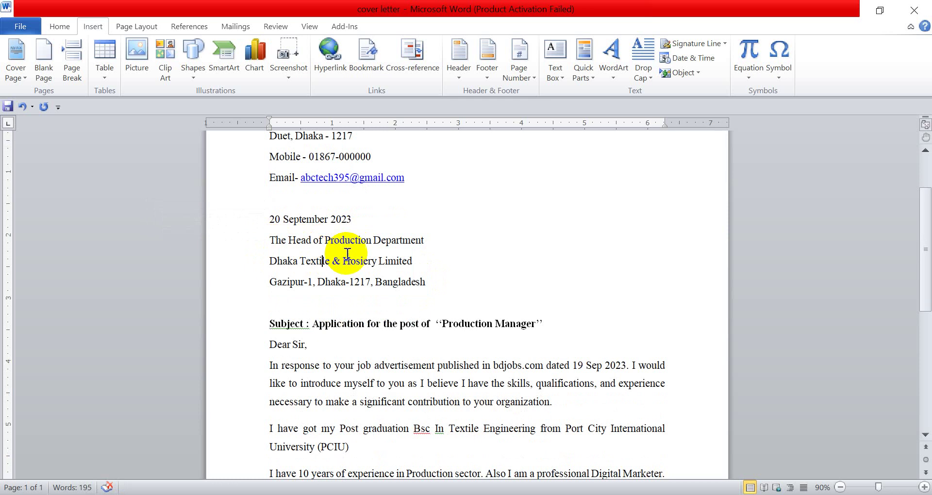
drag(428, 241, 271, 239)
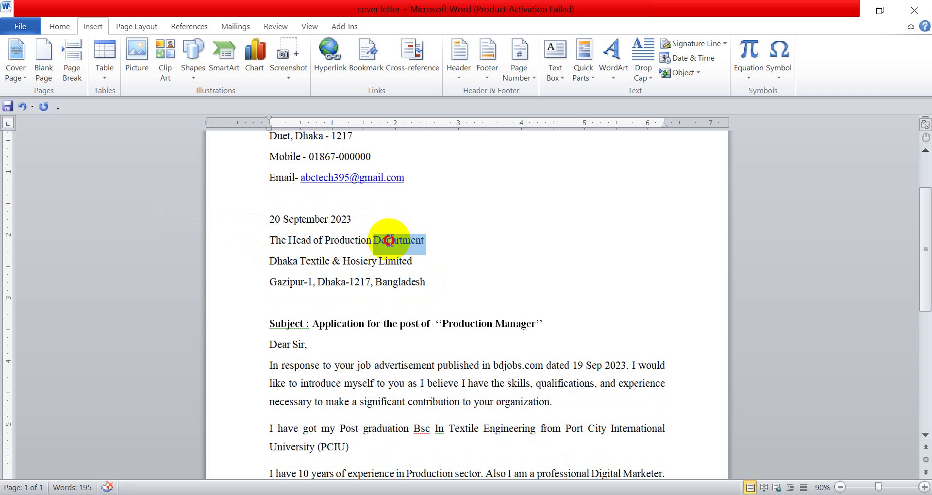
click(270, 239)
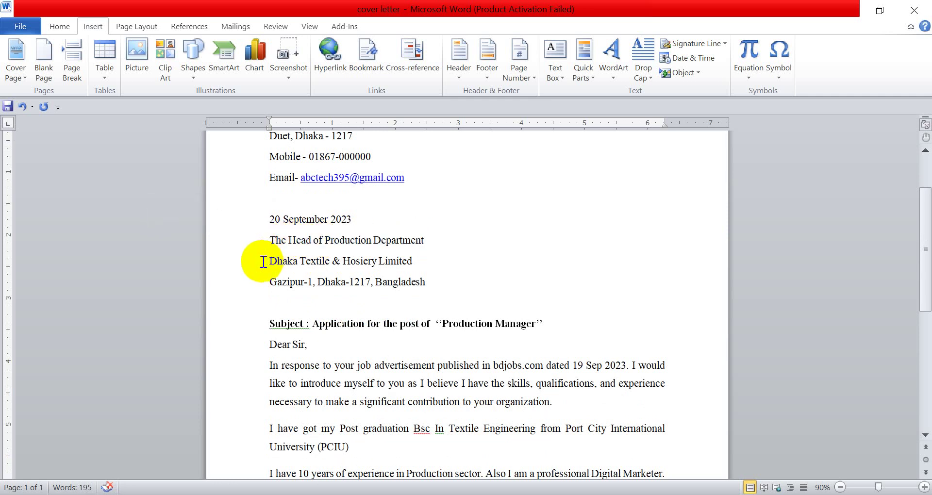
mouse_move(266, 262)
mouse_down()
mouse_move(414, 262)
mouse_move(270, 282)
mouse_up()
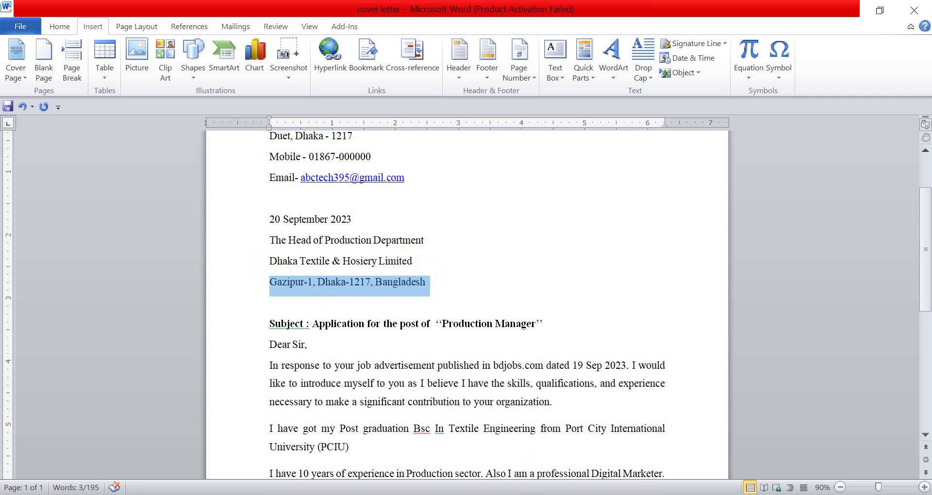
click(432, 287)
scroll(432, 286, down, 1)
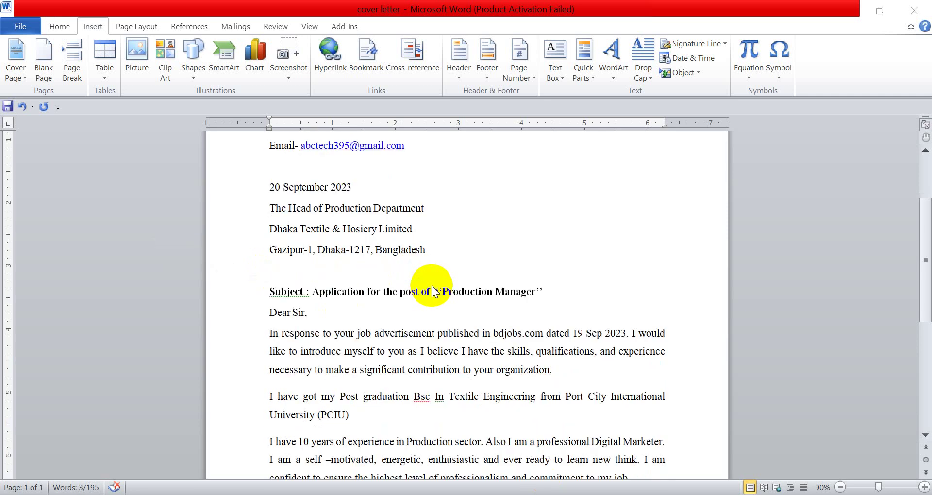
key(shift+Home)
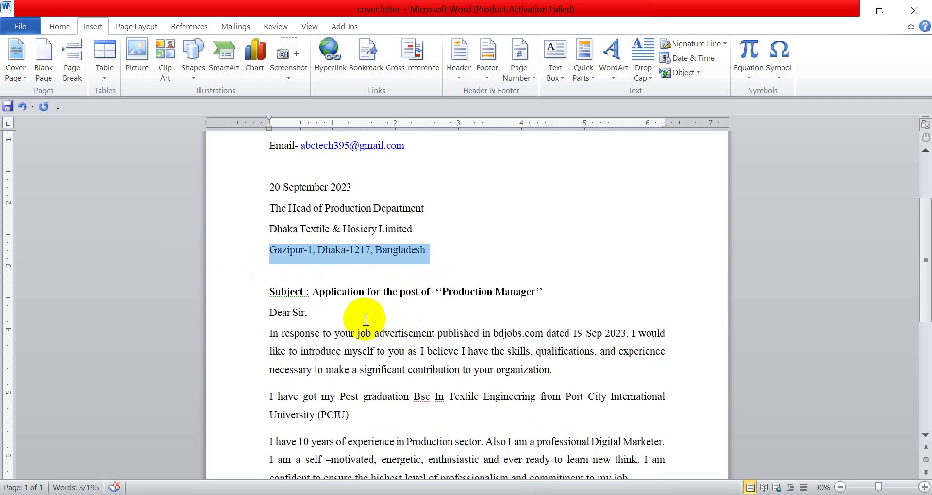
click(353, 295)
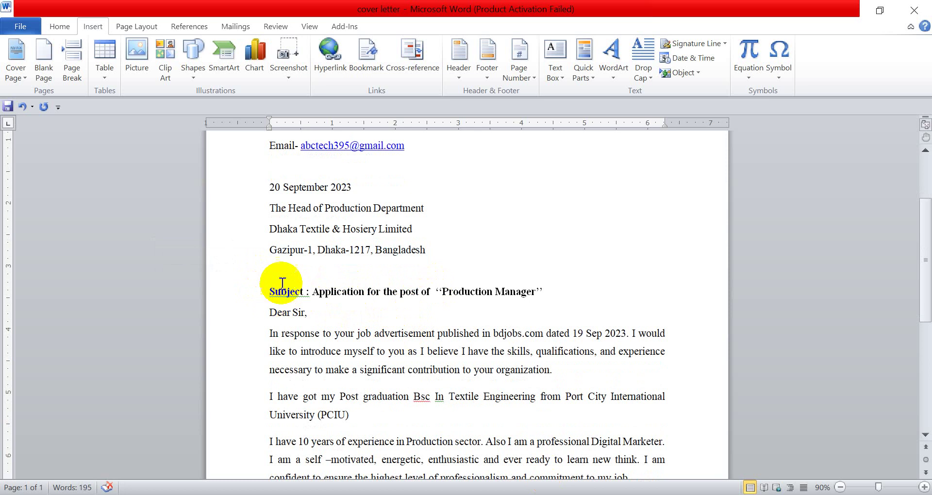
drag(442, 292, 520, 293)
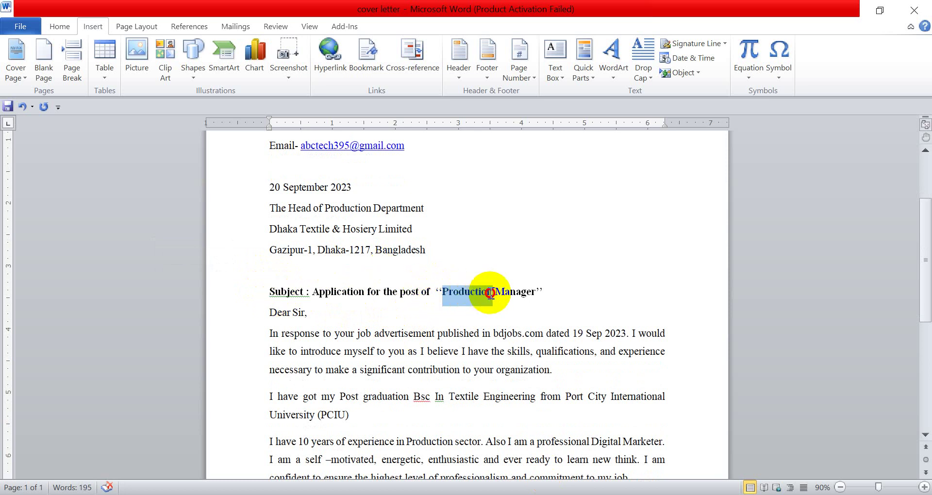
click(536, 291)
drag(536, 291, 442, 291)
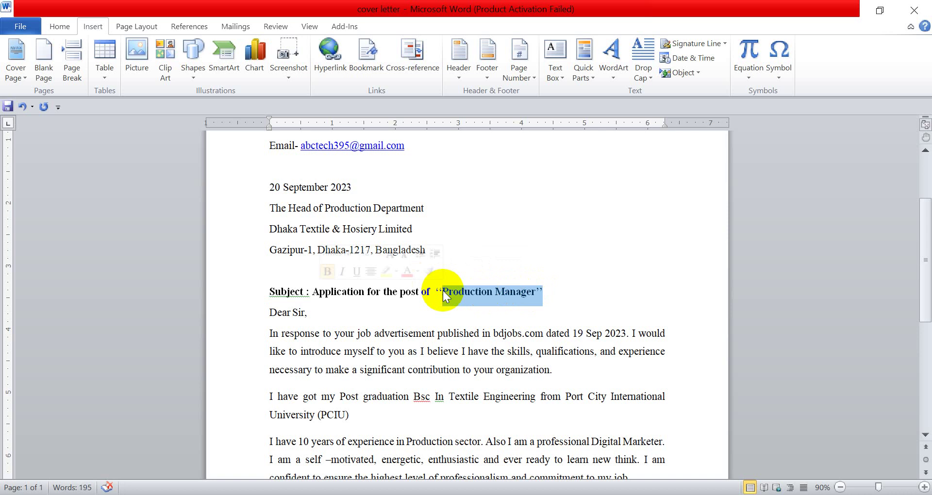
click(443, 291)
scroll(443, 292, down, 1)
scroll(443, 297, down, 1)
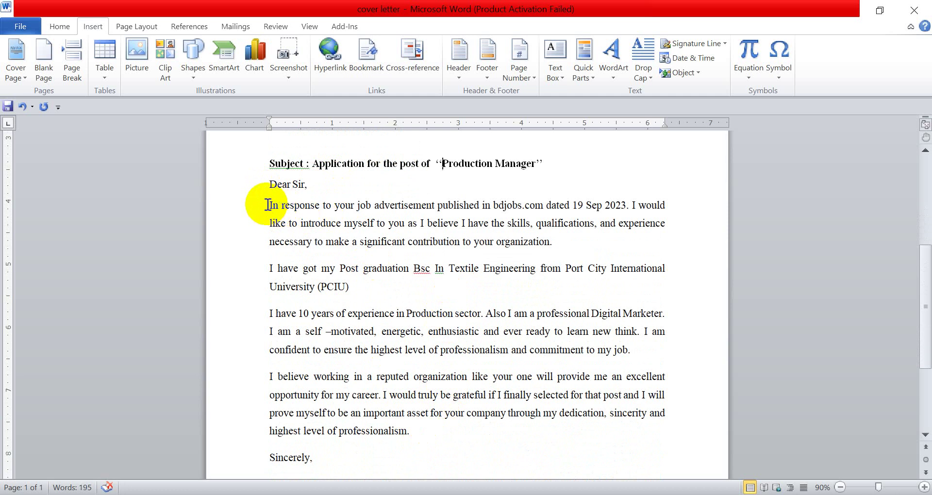
click(494, 204)
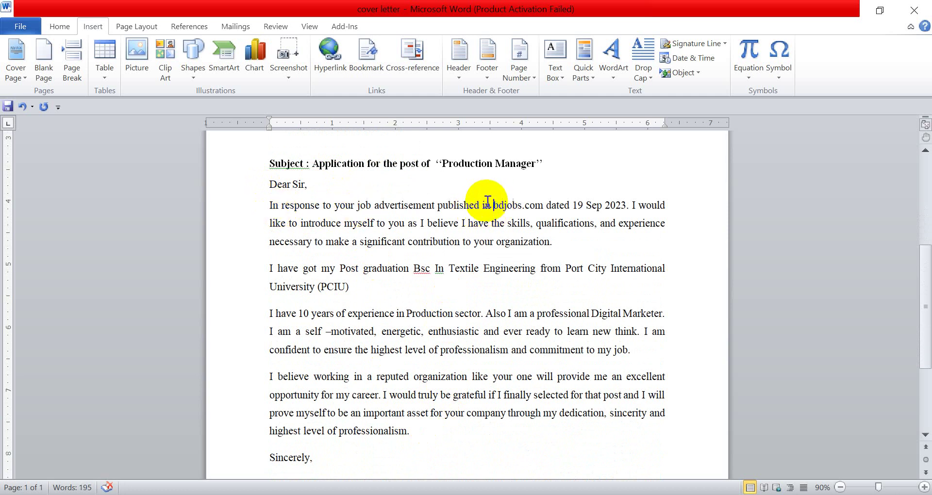
drag(486, 205, 626, 212)
click(627, 211)
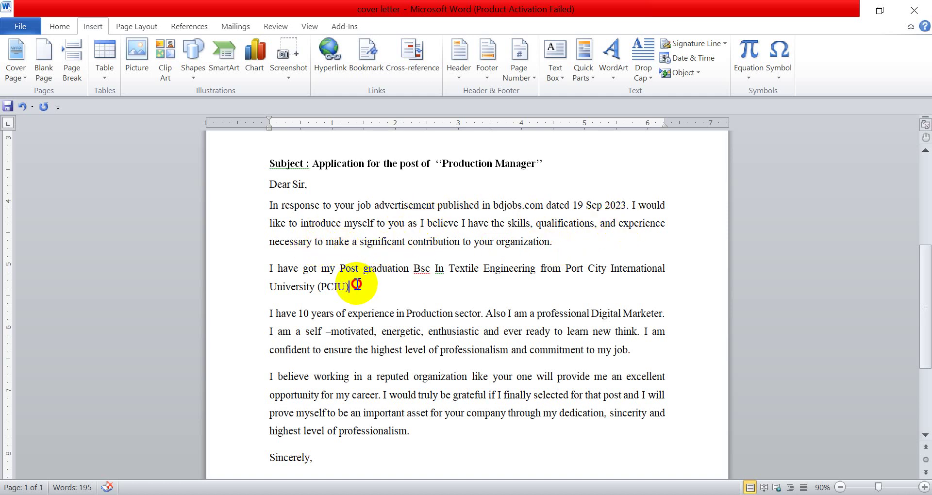
drag(357, 286, 248, 273)
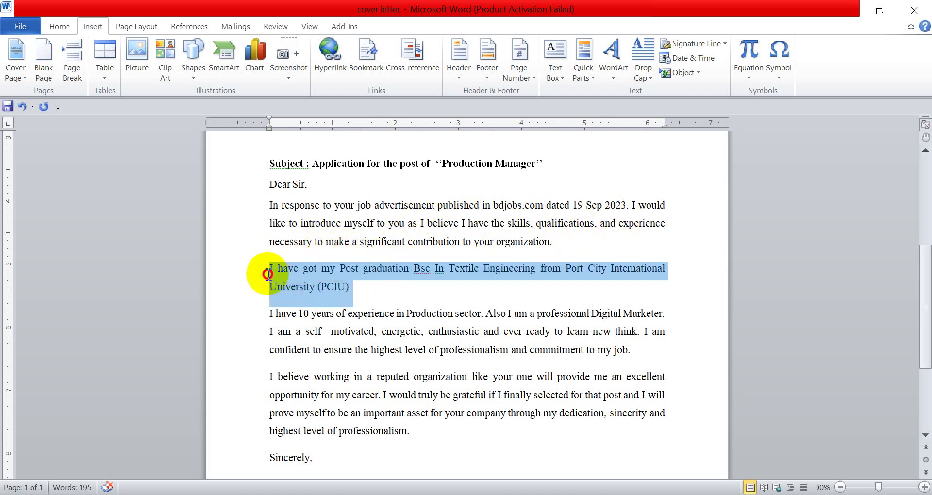
click(336, 270)
drag(415, 269, 527, 269)
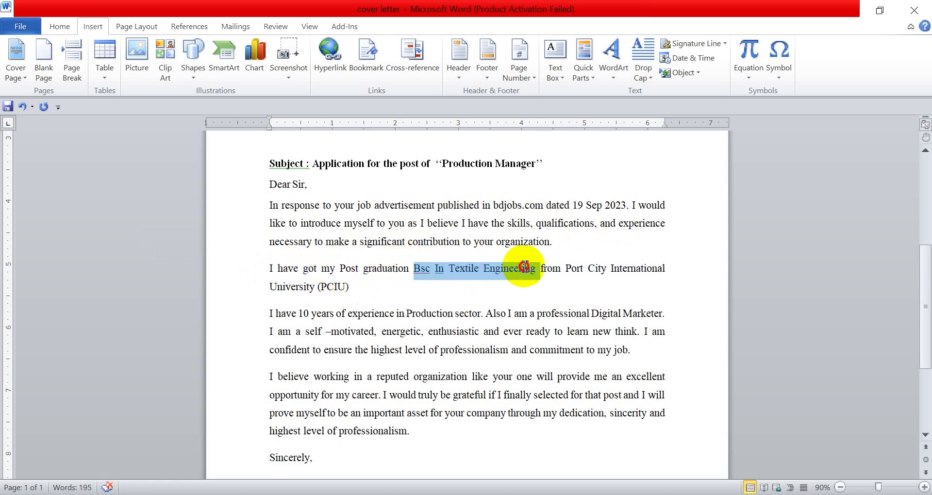
click(369, 297)
scroll(369, 297, down, 1)
click(641, 288)
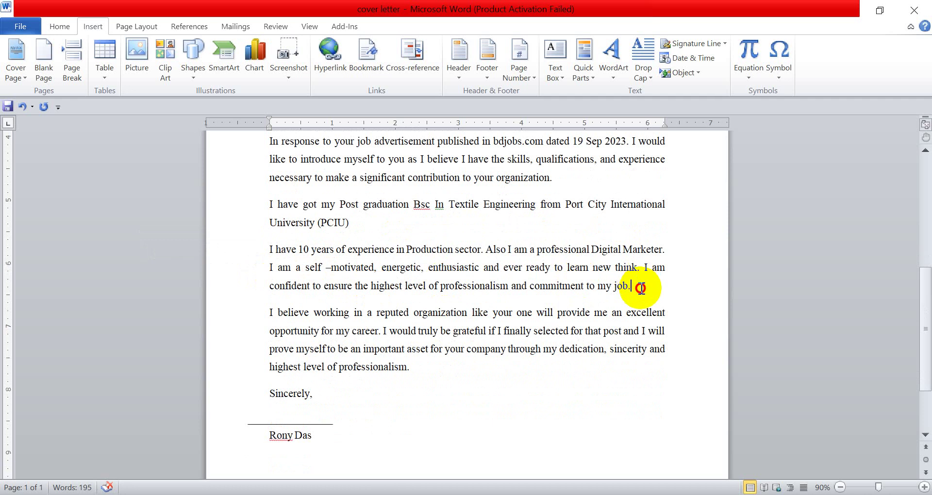
drag(641, 288, 270, 251)
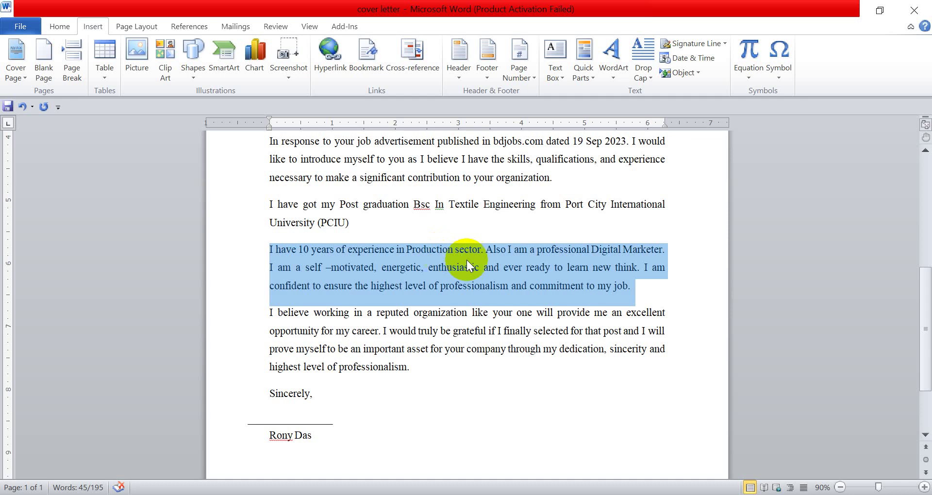
click(486, 255)
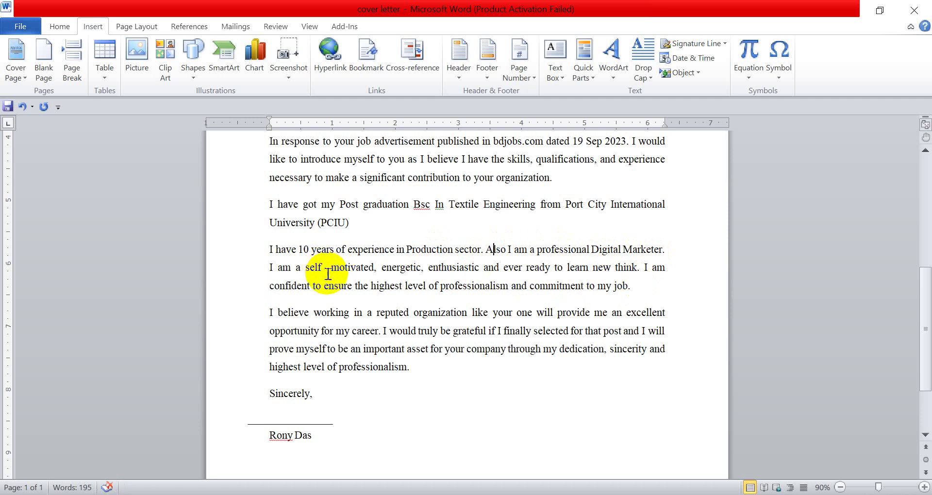
scroll(332, 279, down, 1)
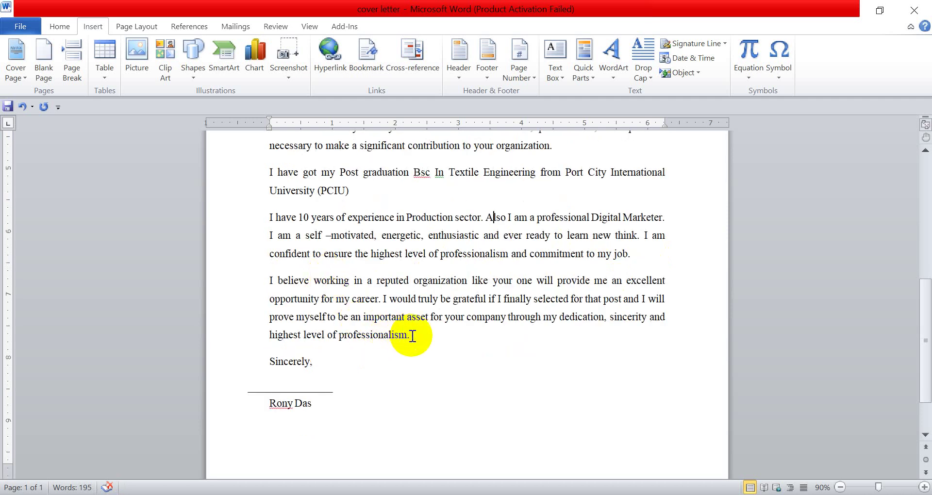
drag(412, 335, 270, 280)
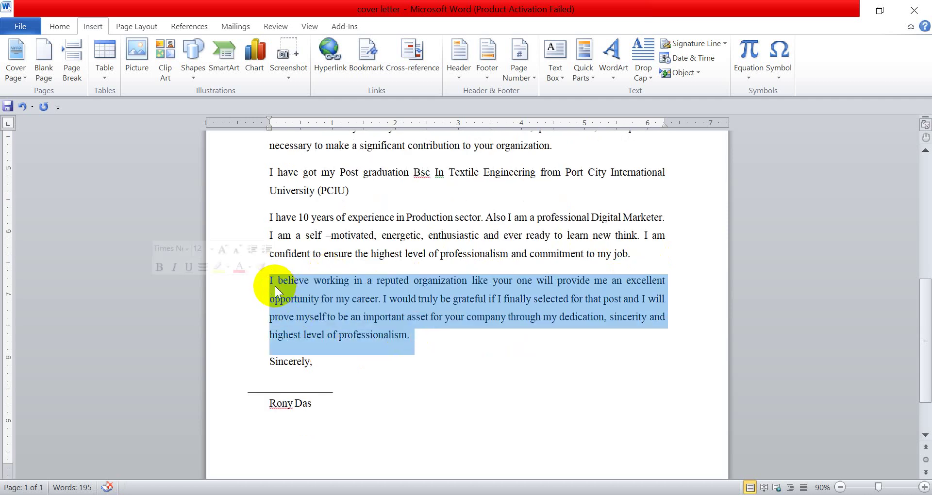
click(387, 295)
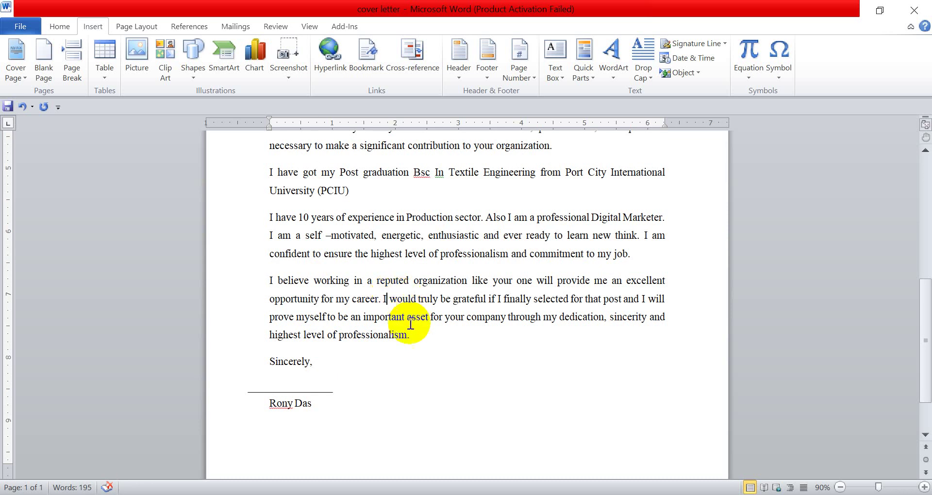
drag(410, 336, 251, 281)
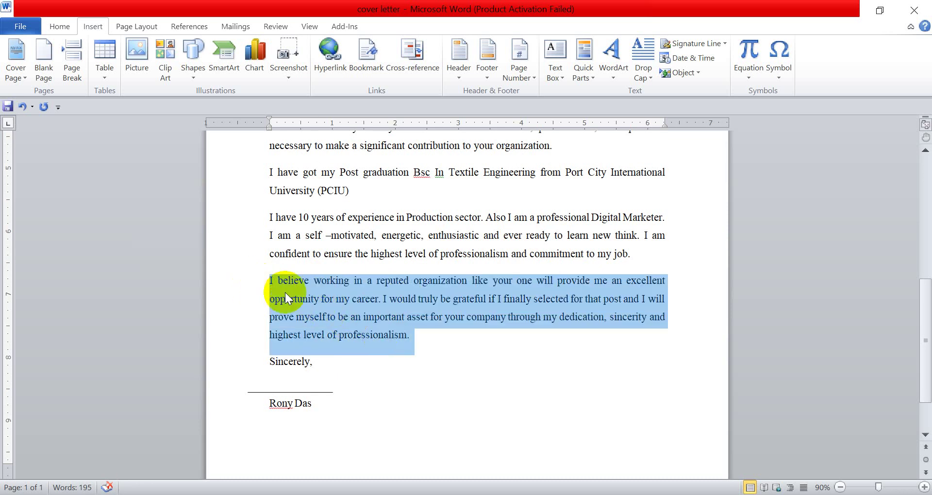
click(386, 299)
scroll(418, 221, up, 1)
scroll(423, 223, up, 1)
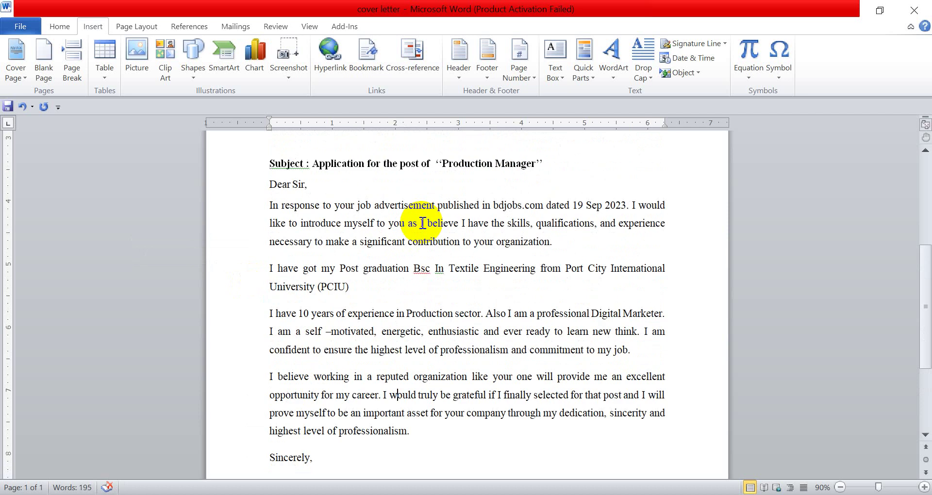
scroll(423, 223, down, 2)
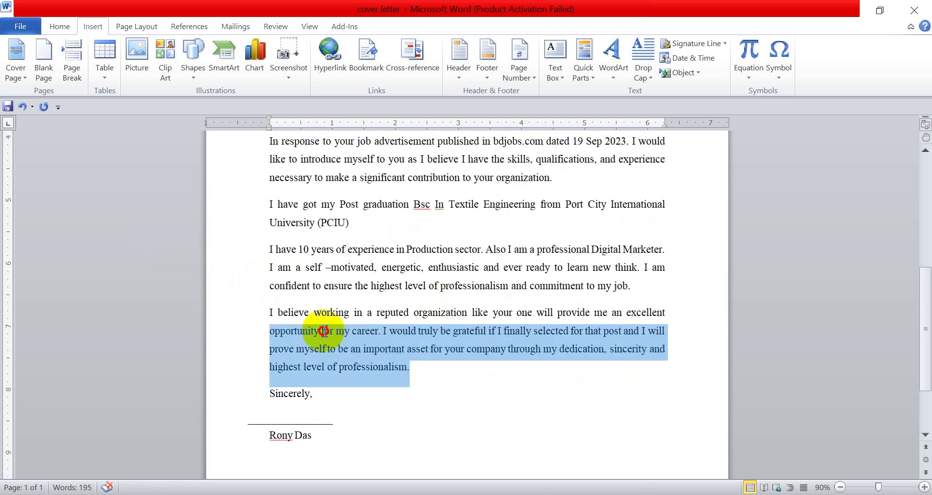
drag(425, 369, 266, 313)
click(384, 269)
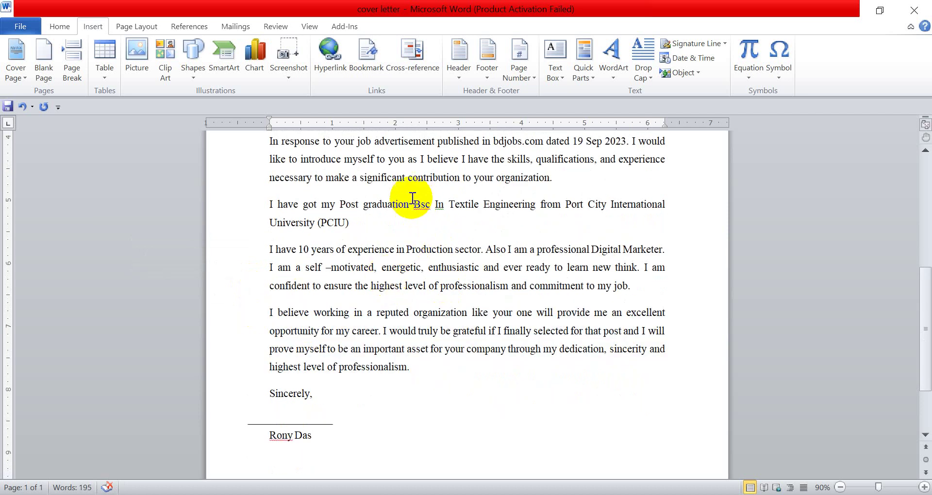
scroll(510, 209, up, 1)
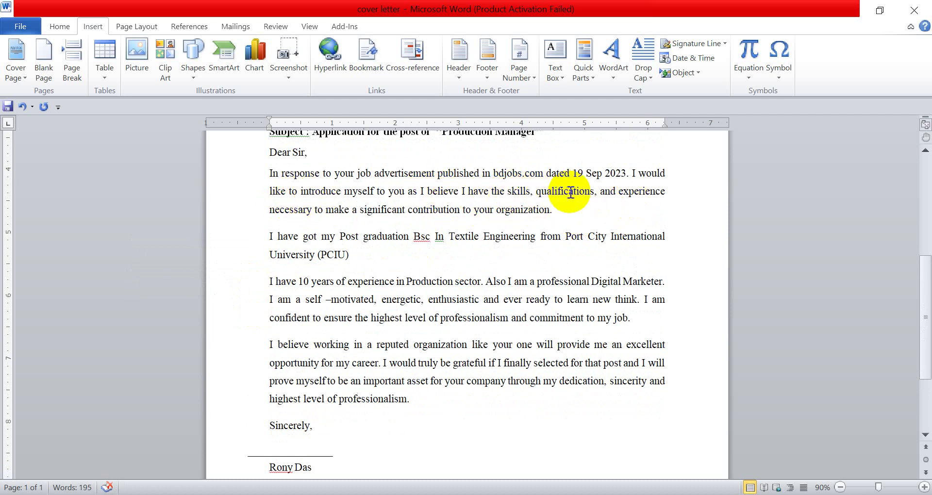
scroll(583, 197, up, 2)
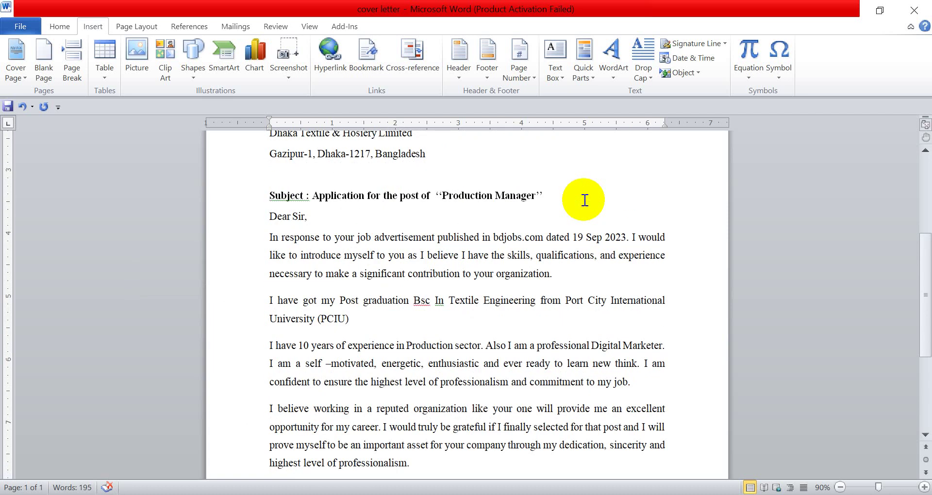
drag(440, 197, 519, 203)
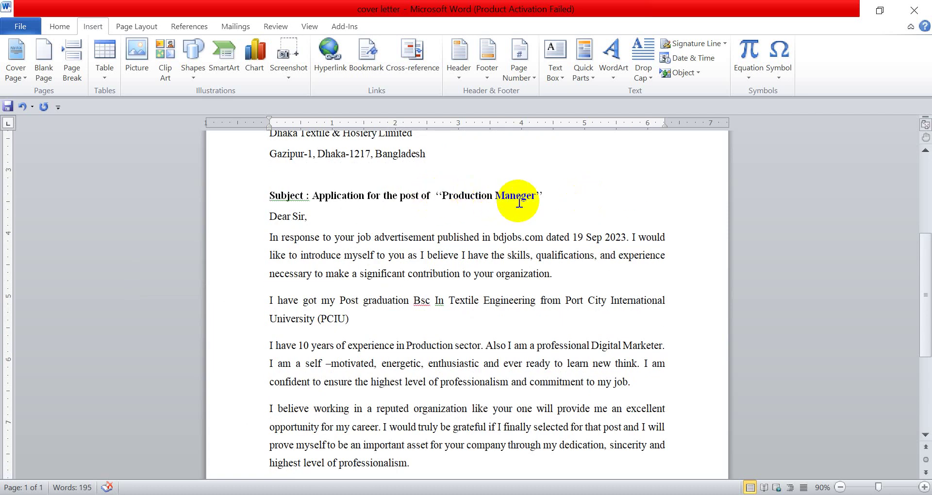
scroll(452, 208, up, 2)
scroll(360, 216, up, 2)
scroll(352, 187, up, 2)
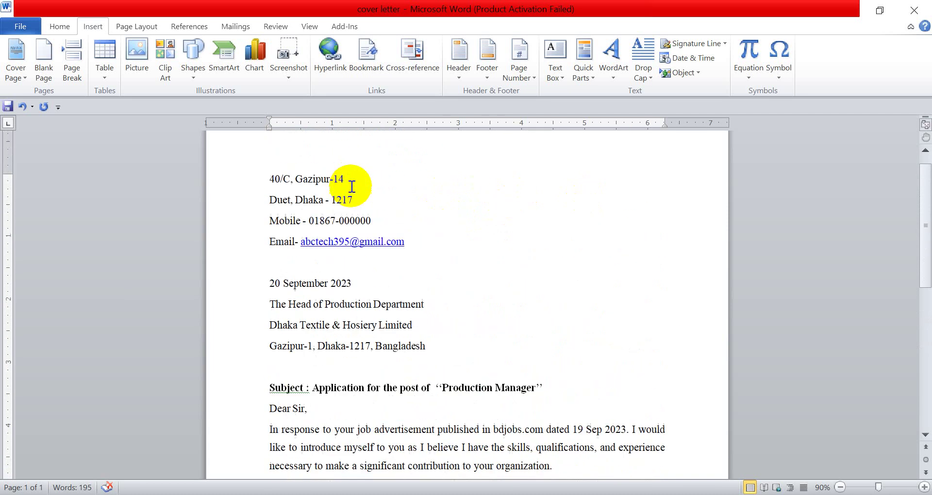
scroll(334, 304, down, 4)
scroll(354, 308, down, 3)
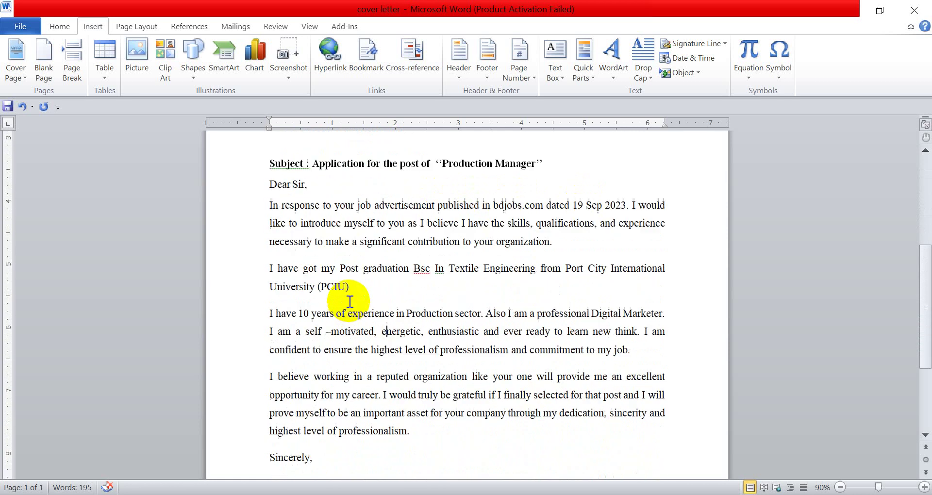
scroll(349, 301, down, 2)
scroll(376, 294, down, 1)
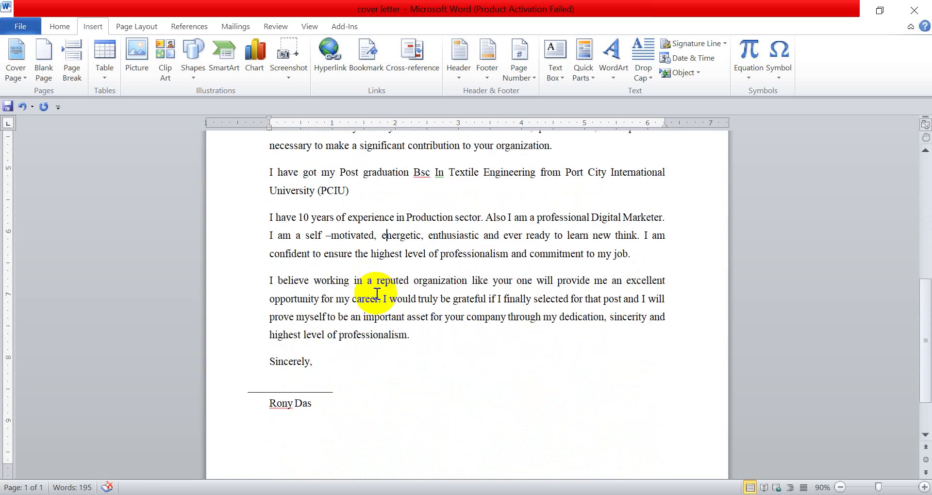
scroll(377, 294, down, 2)
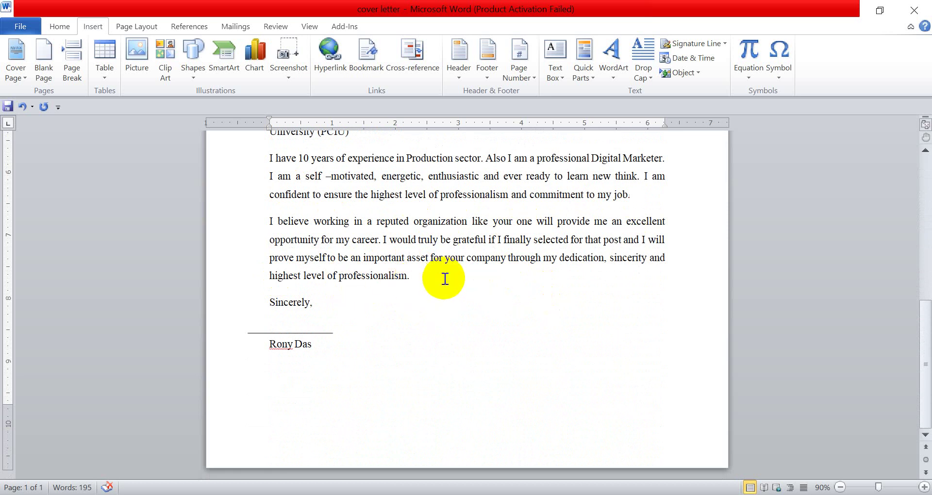
click(282, 325)
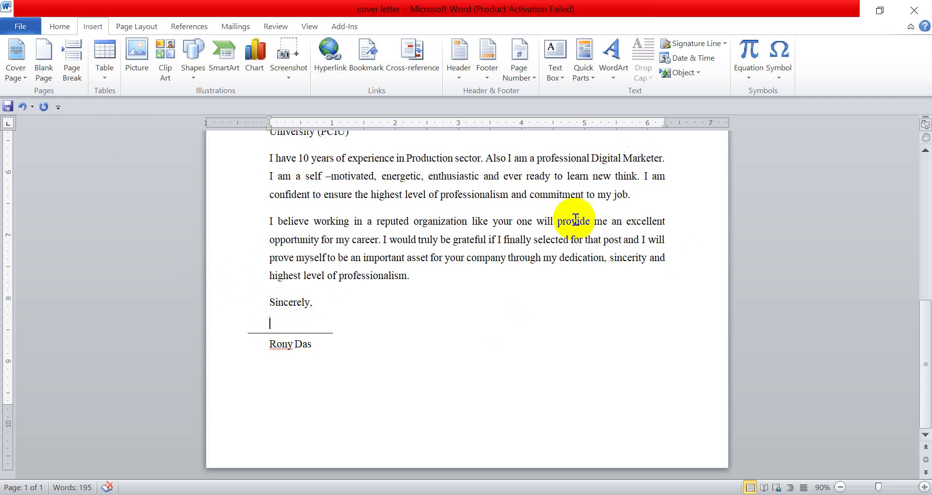
- View the signature photo IMG_20230920_121651 in Photos, then return Word to full screen
click(879, 10)
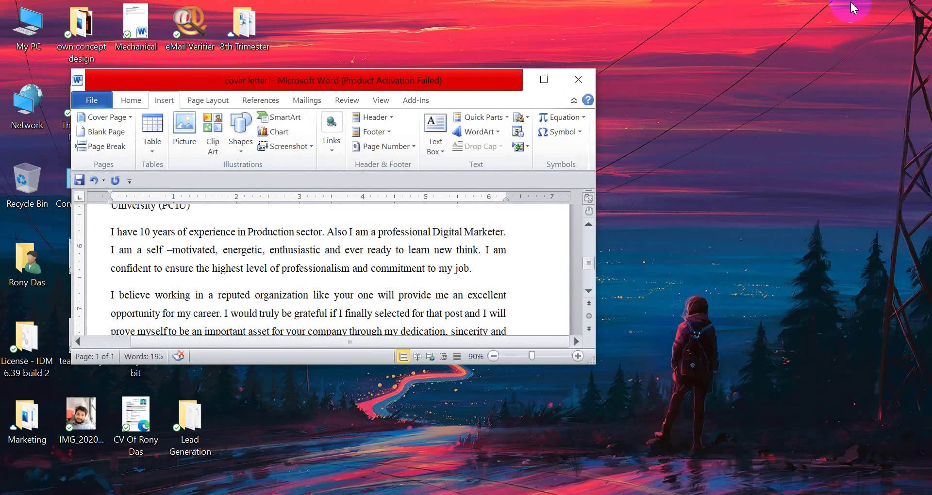
click(508, 79)
double_click(249, 209)
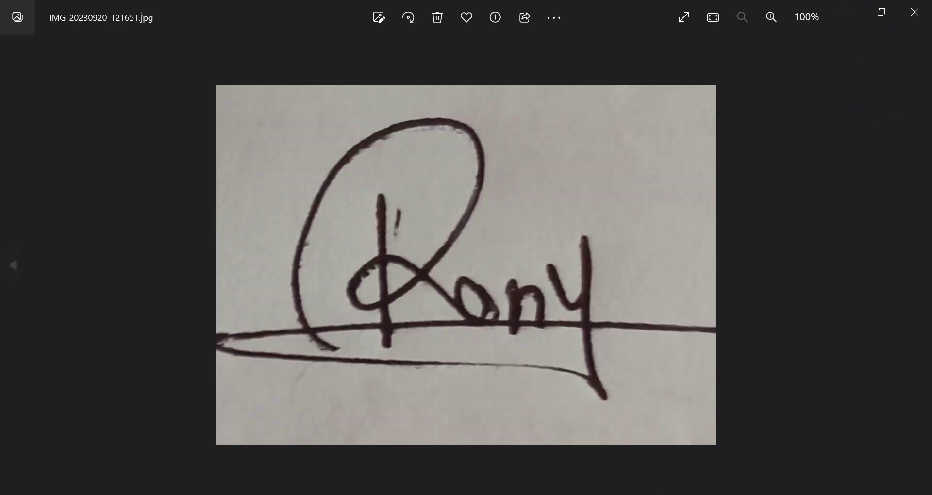
click(679, 493)
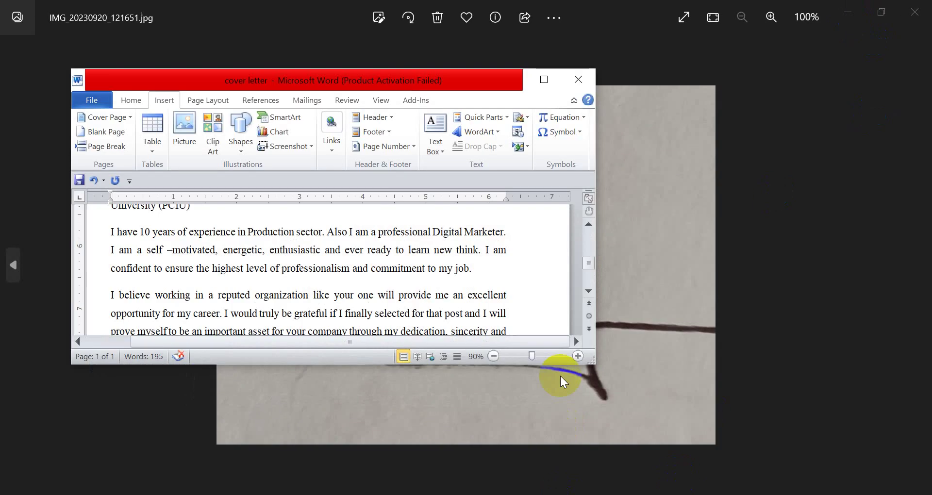
click(544, 80)
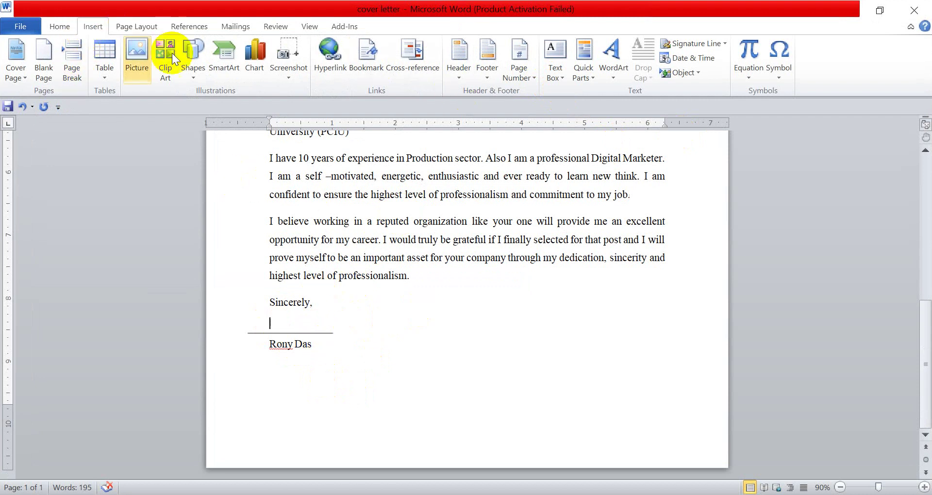
- Draw a small text box below 'Sincerely,' and delete it as misplaced
click(60, 26)
click(93, 27)
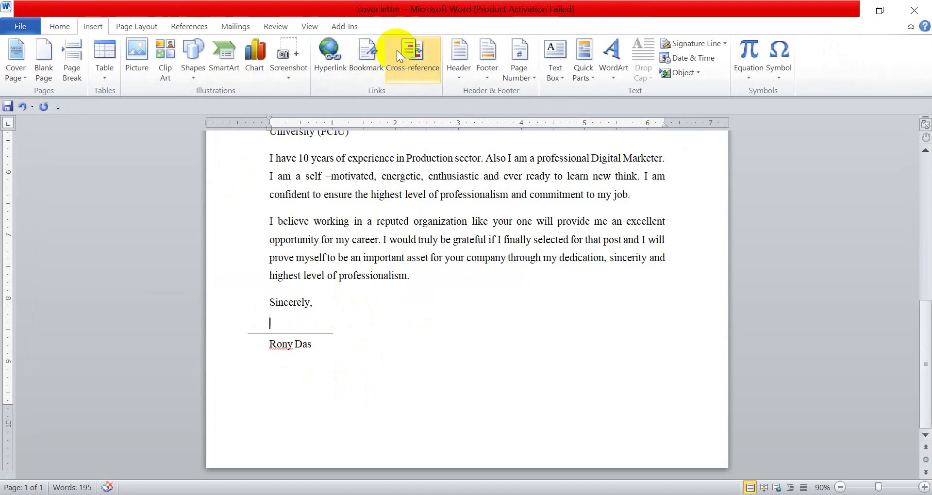
click(555, 73)
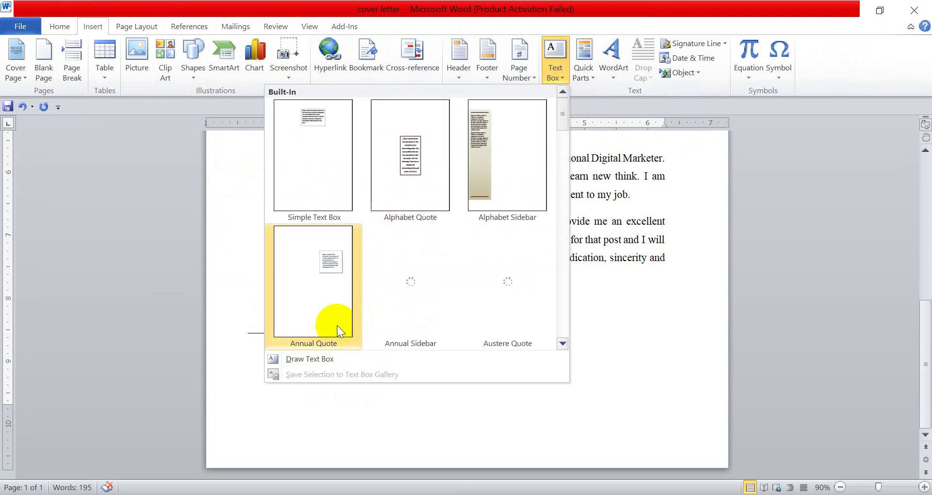
click(333, 361)
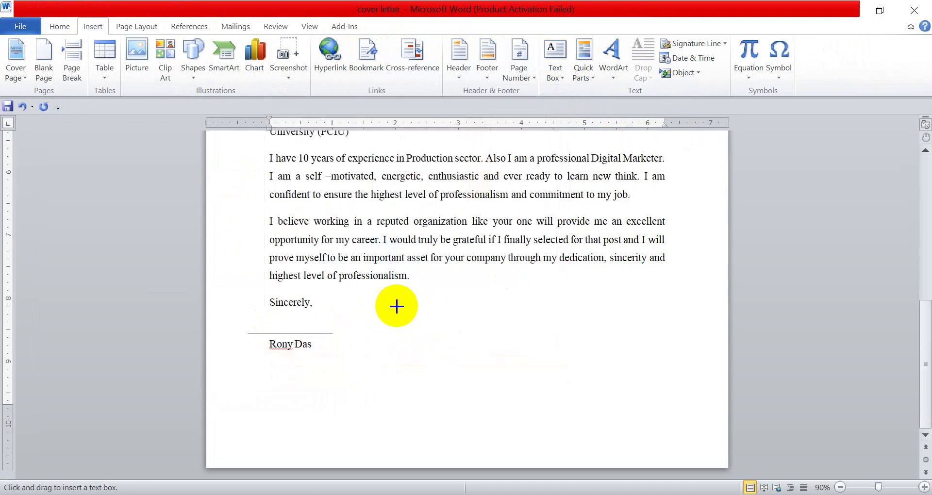
drag(256, 306, 284, 323)
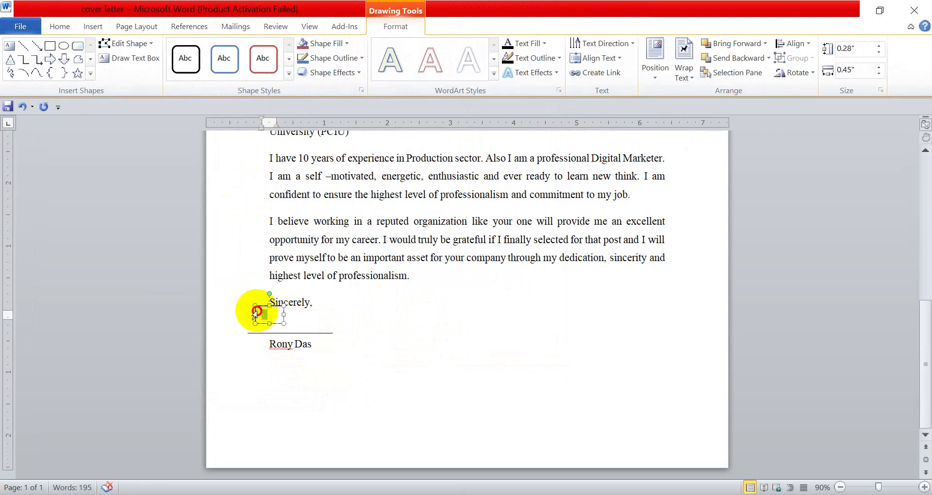
click(283, 323)
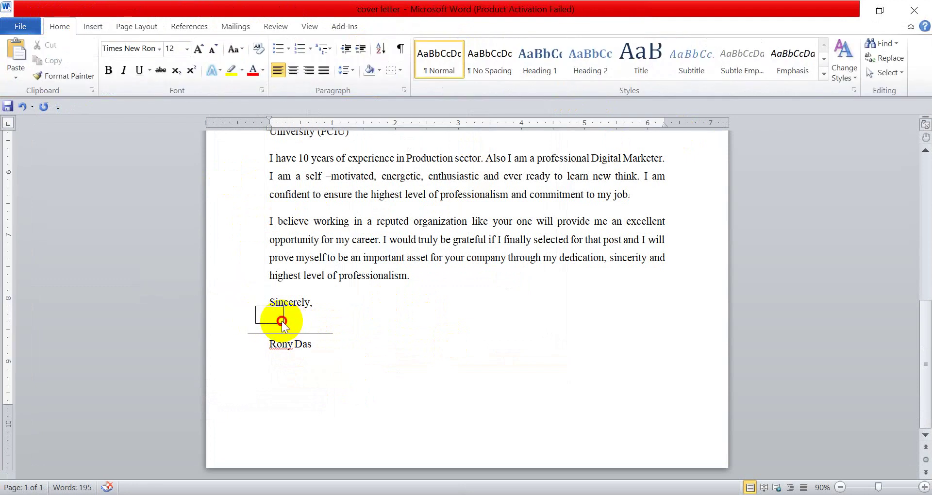
click(282, 321)
key(Delete)
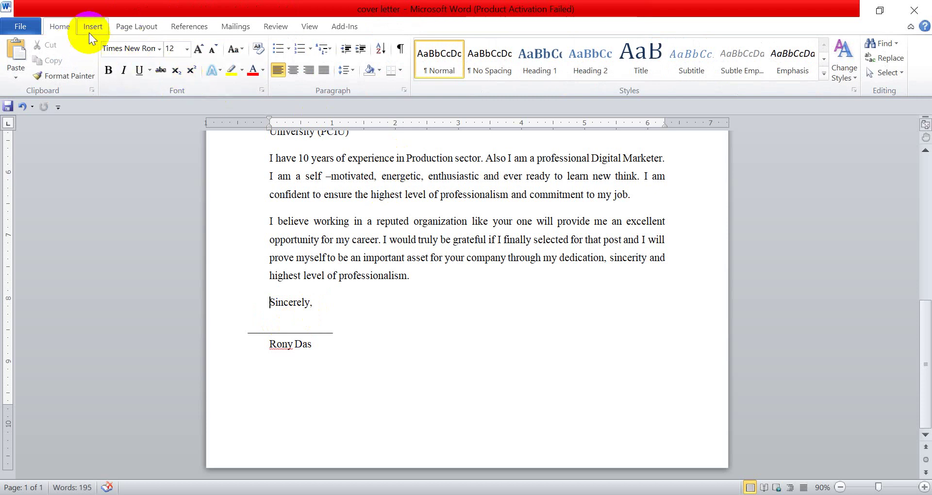
- Redraw the text box between 'Sincerely,' and the signer's name
click(91, 29)
click(561, 72)
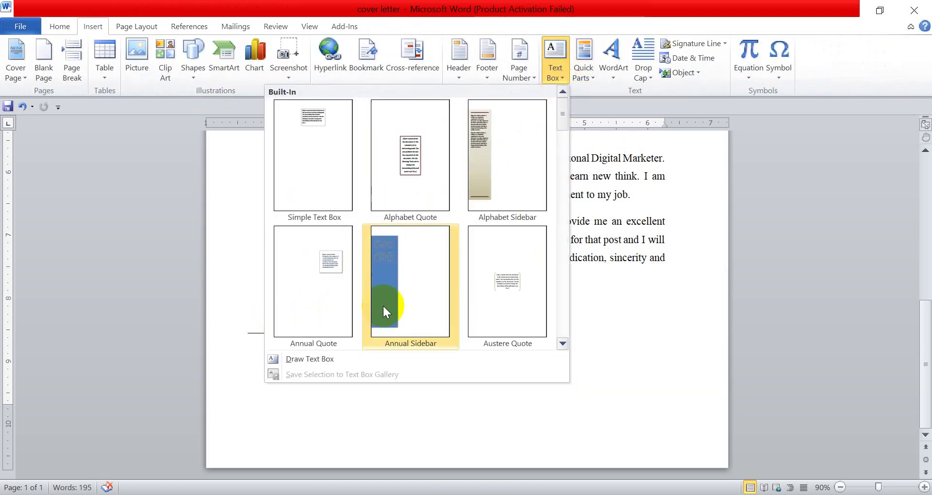
click(372, 363)
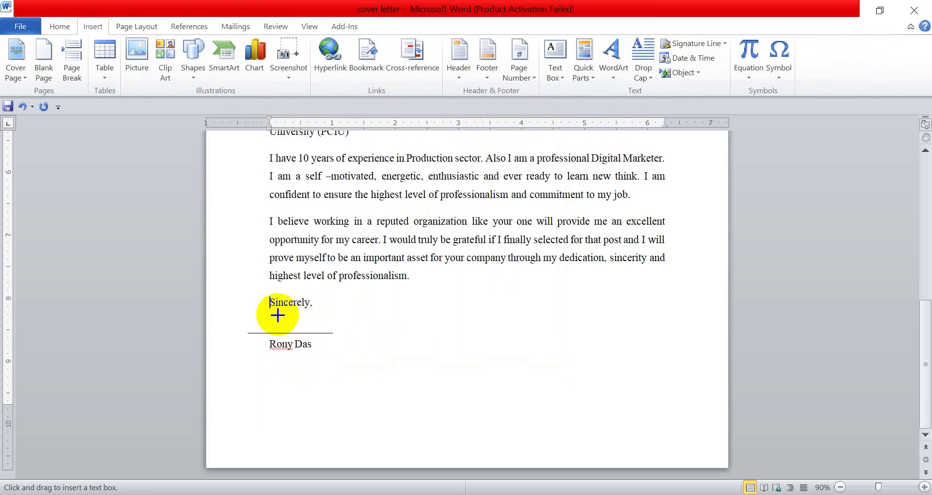
mouse_move(279, 314)
mouse_down()
mouse_move(344, 330)
mouse_move(312, 309)
mouse_move(351, 321)
mouse_up()
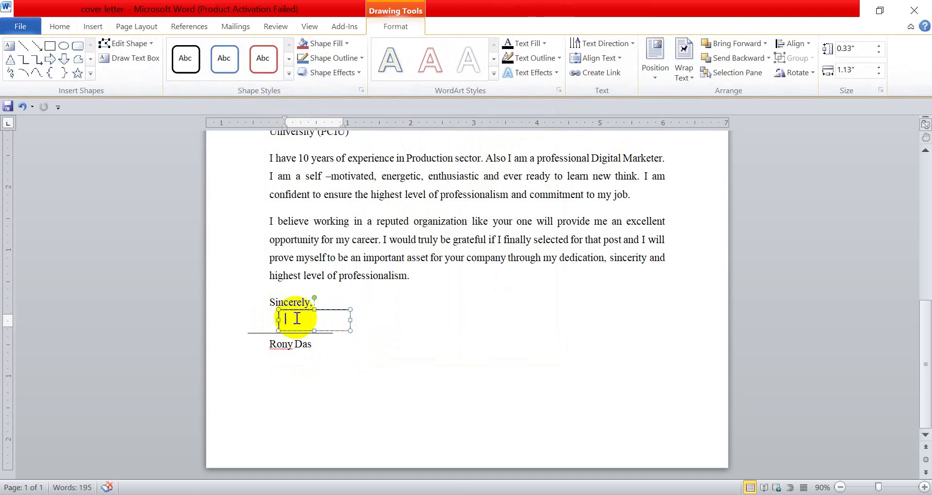
- Insert the Desktop picture IMG_20230920_121651 into the text box
click(99, 27)
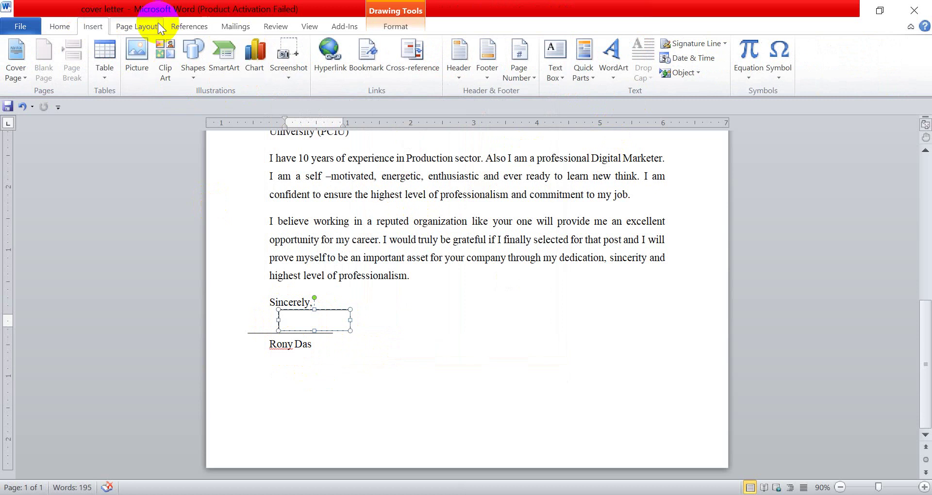
click(133, 72)
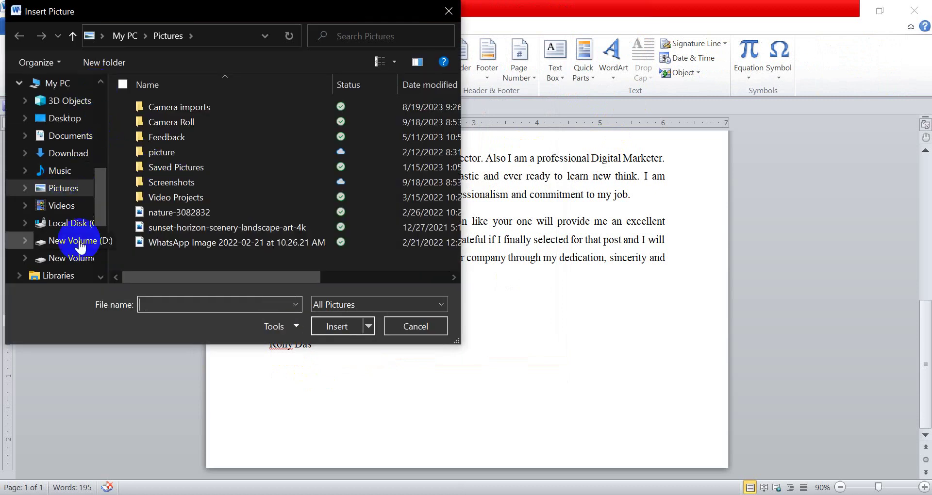
click(70, 118)
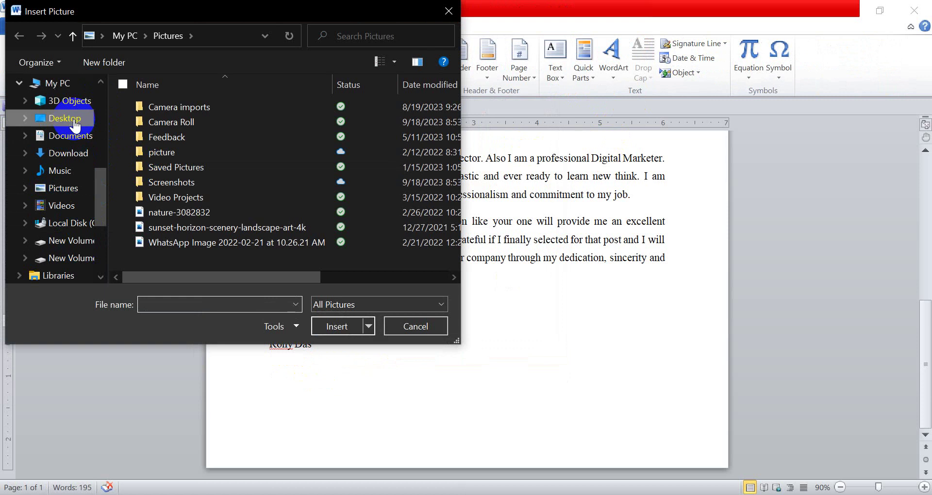
click(182, 263)
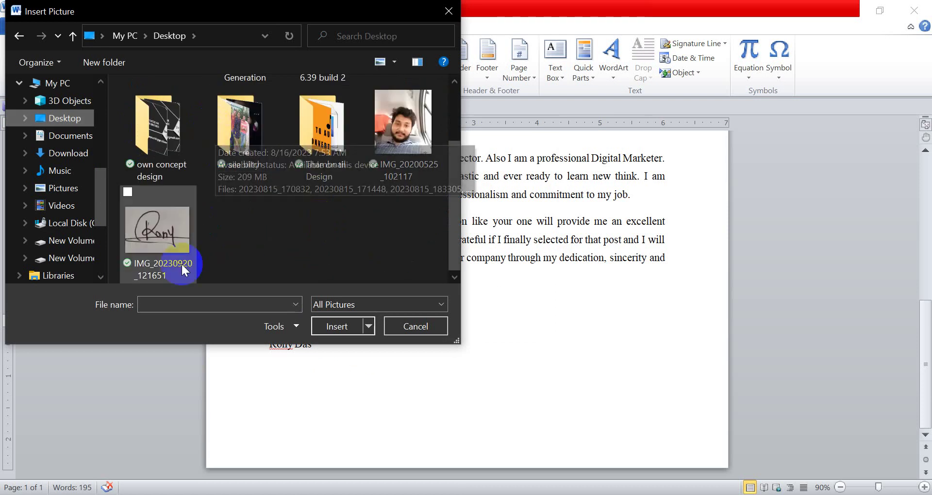
click(321, 328)
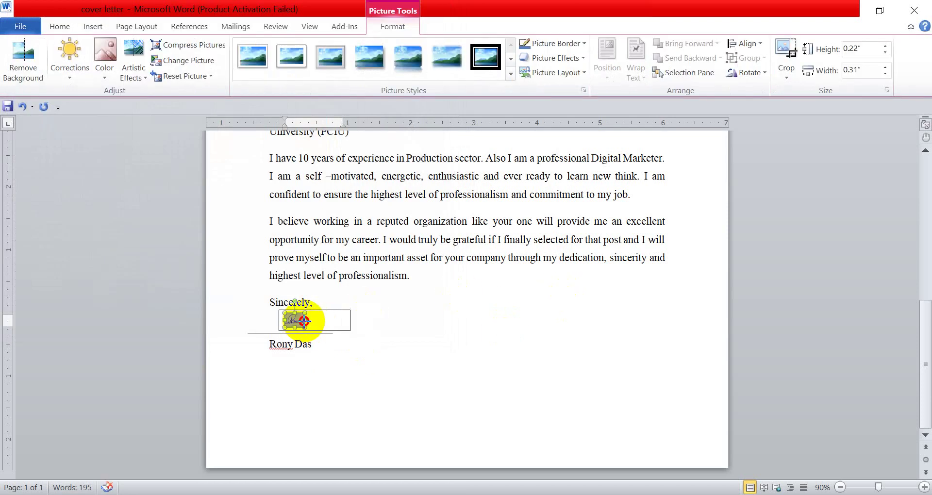
- Resize the signature picture to about 0.32" by 0.52" and select its text box
drag(312, 323, 313, 324)
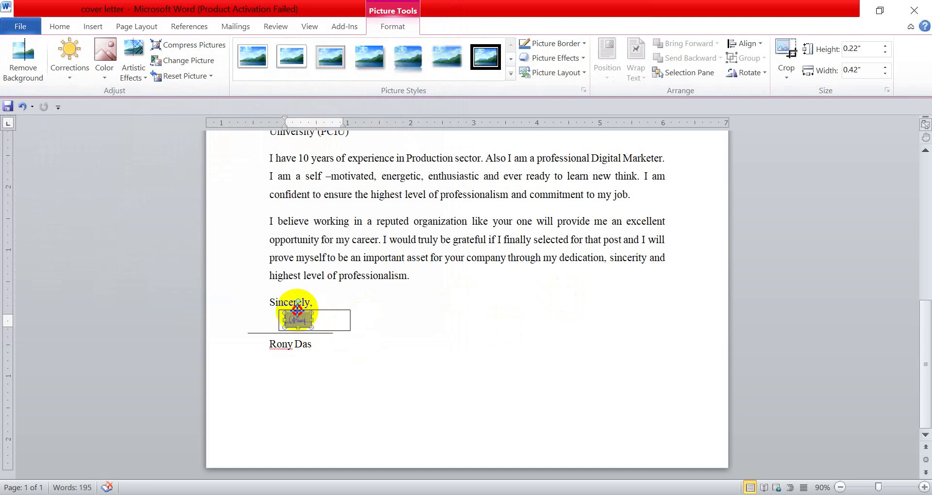
drag(298, 328, 300, 336)
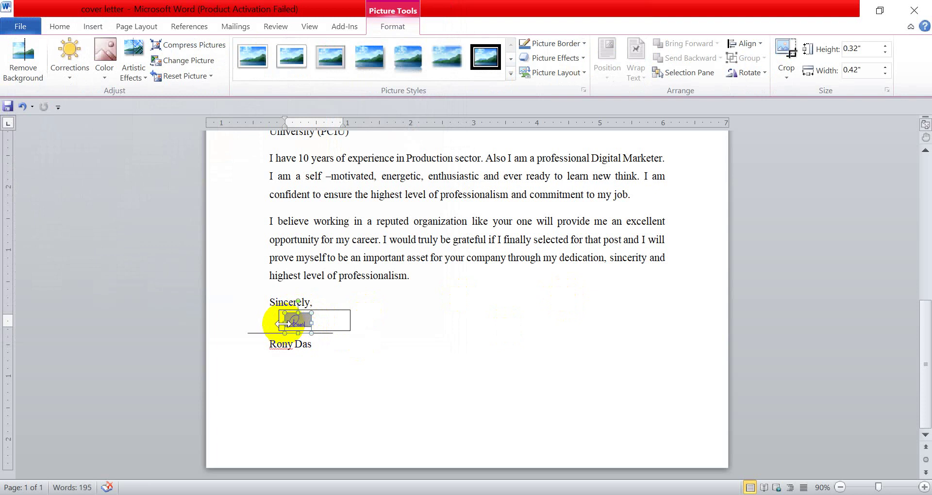
drag(282, 323, 277, 319)
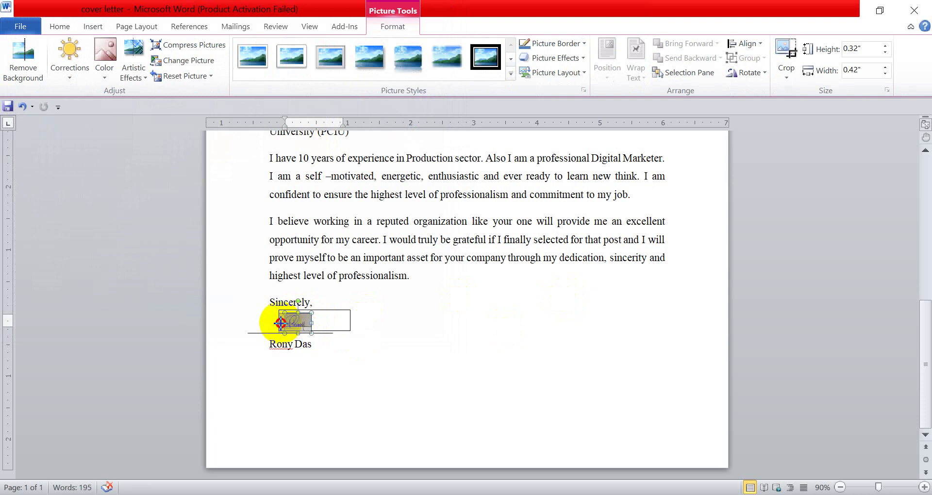
click(331, 346)
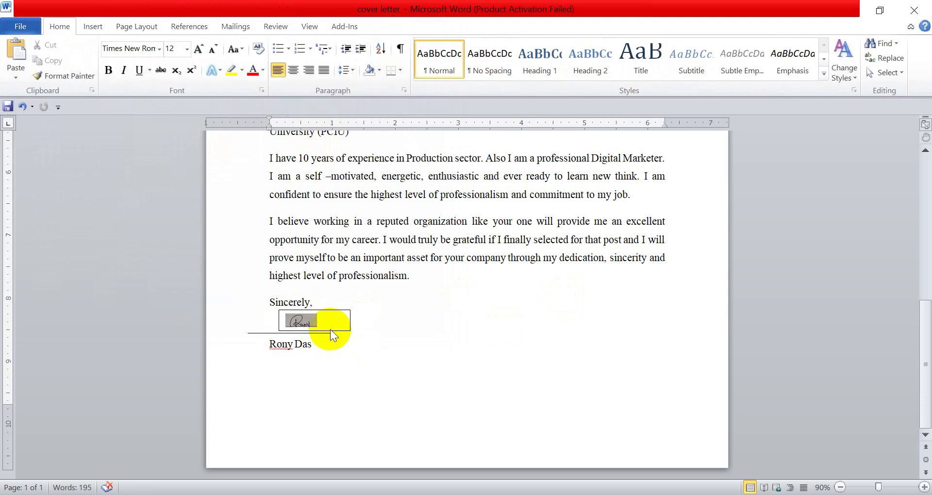
click(331, 329)
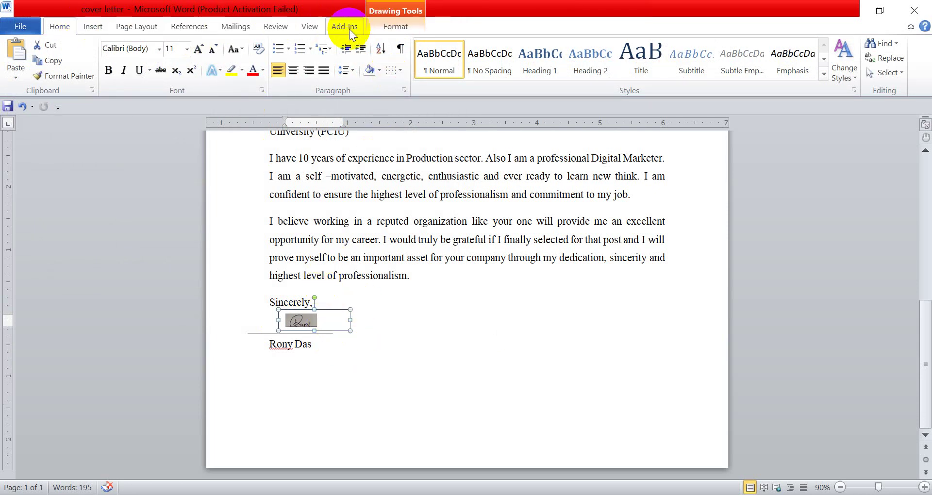
- Set the signature text box's Shape Outline to No Outline, then return to the letter text
click(414, 28)
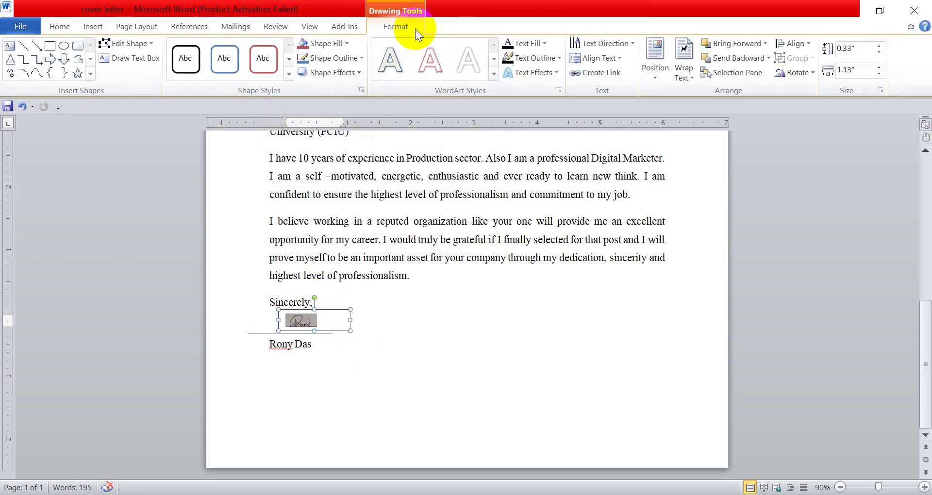
click(362, 57)
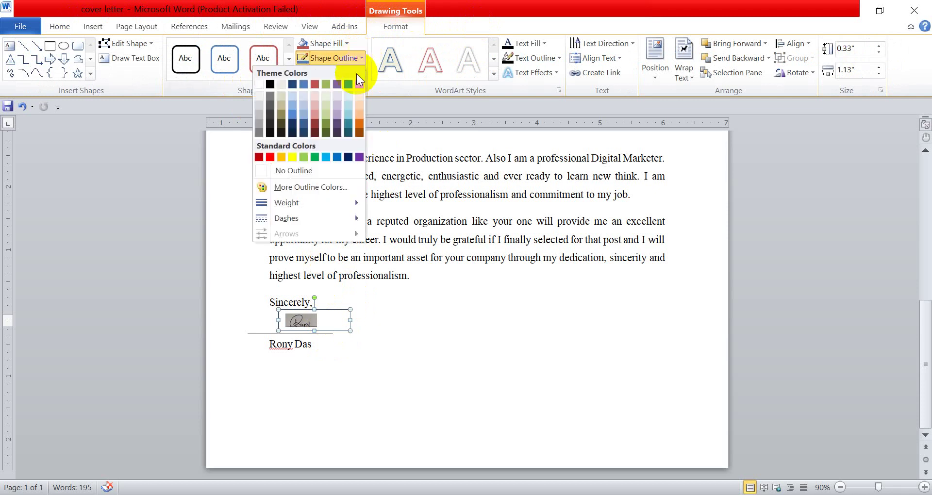
click(324, 170)
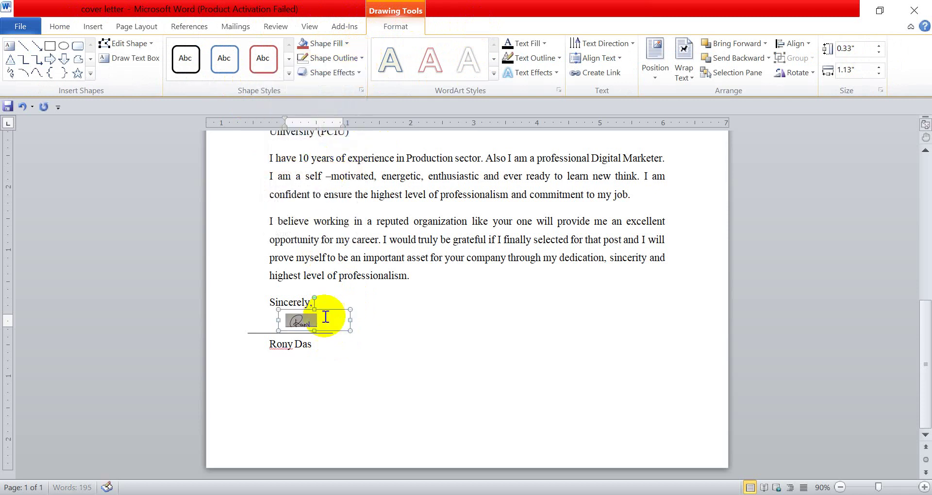
click(317, 361)
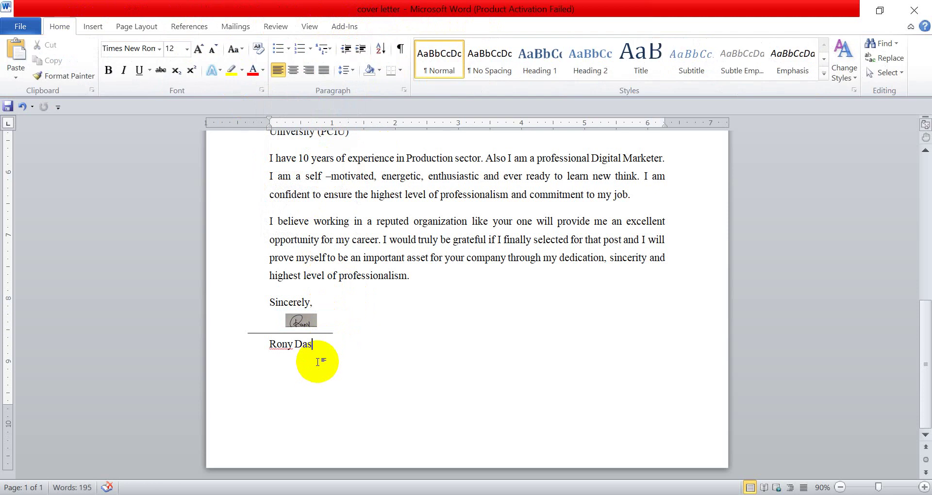
click(307, 325)
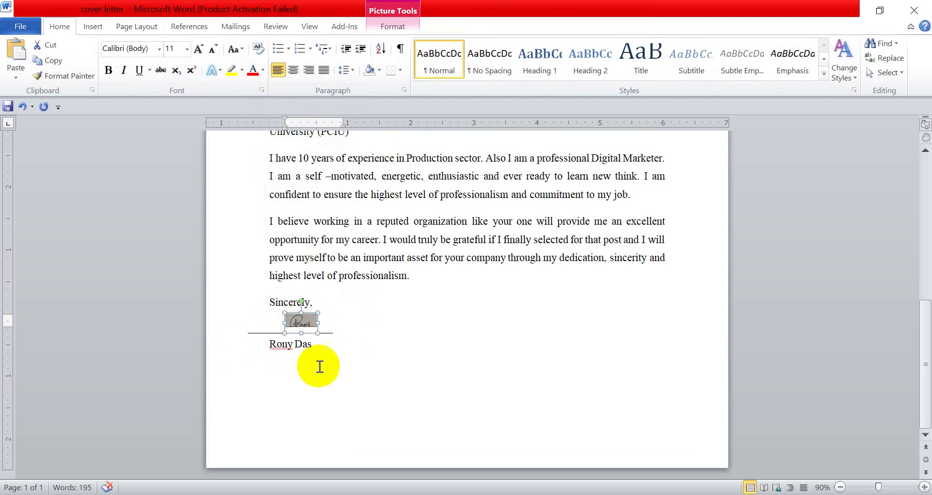
key(Left)
click(413, 370)
scroll(440, 363, up, 3)
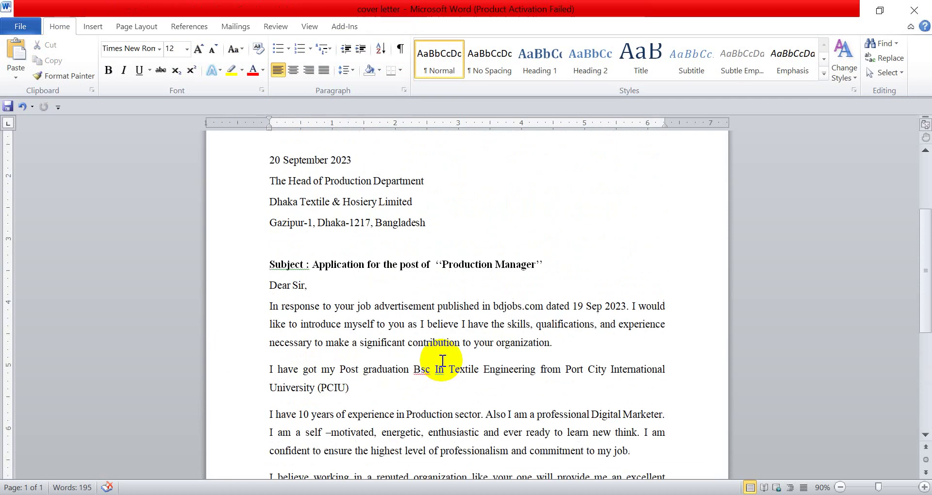